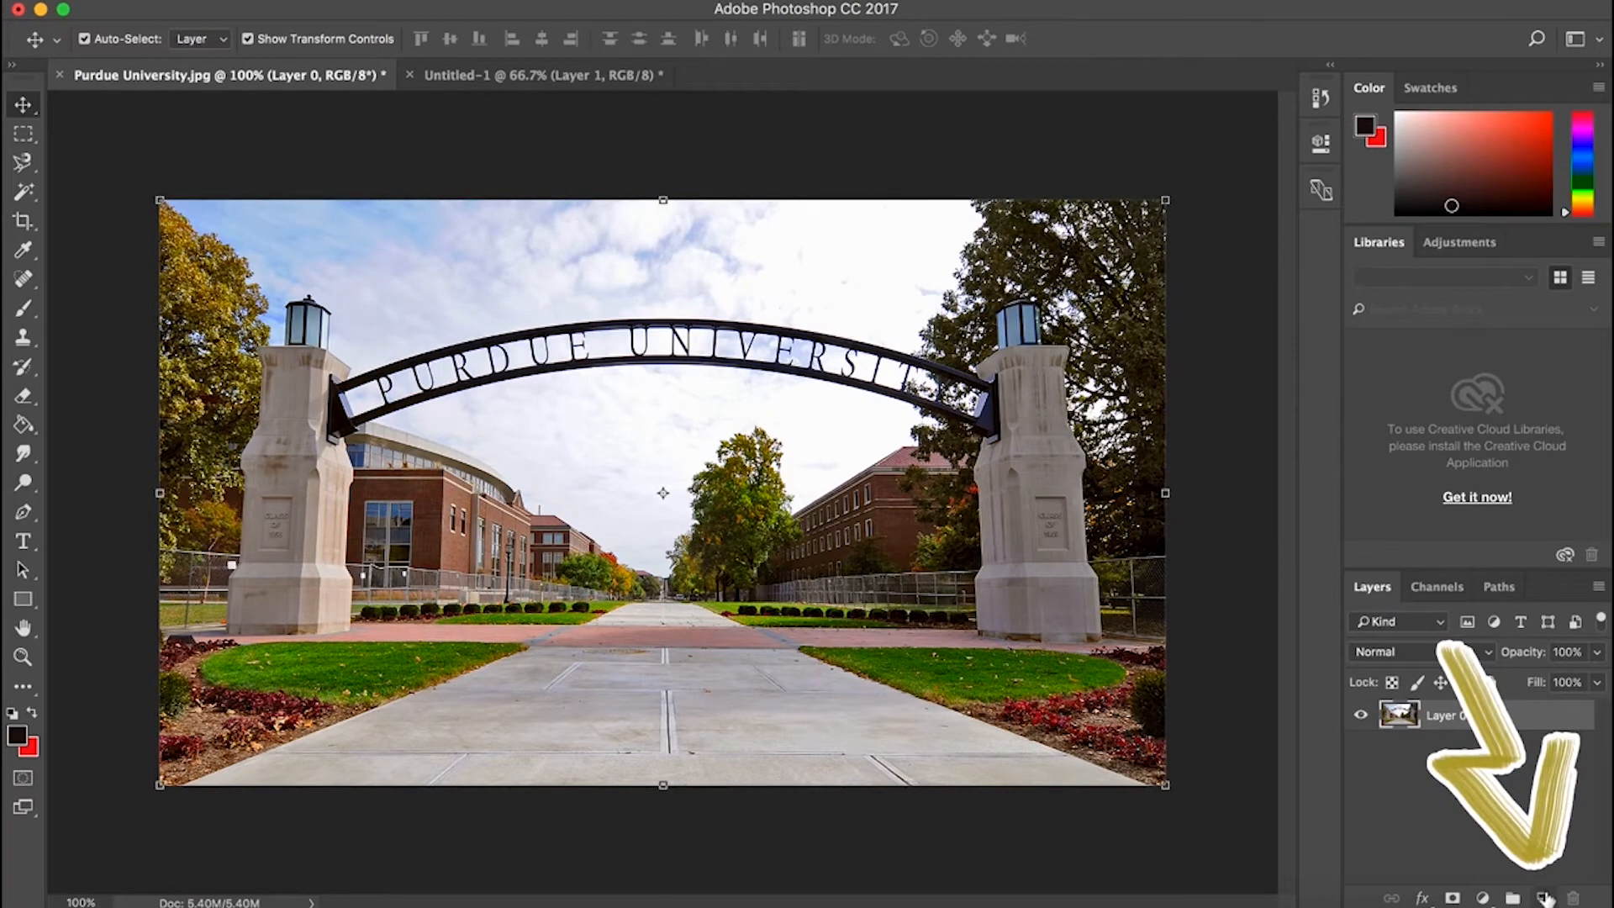
- Add a new layer above the Purdue University photo and set the brush to the first preset tip at 14 px
left_click(1543, 897)
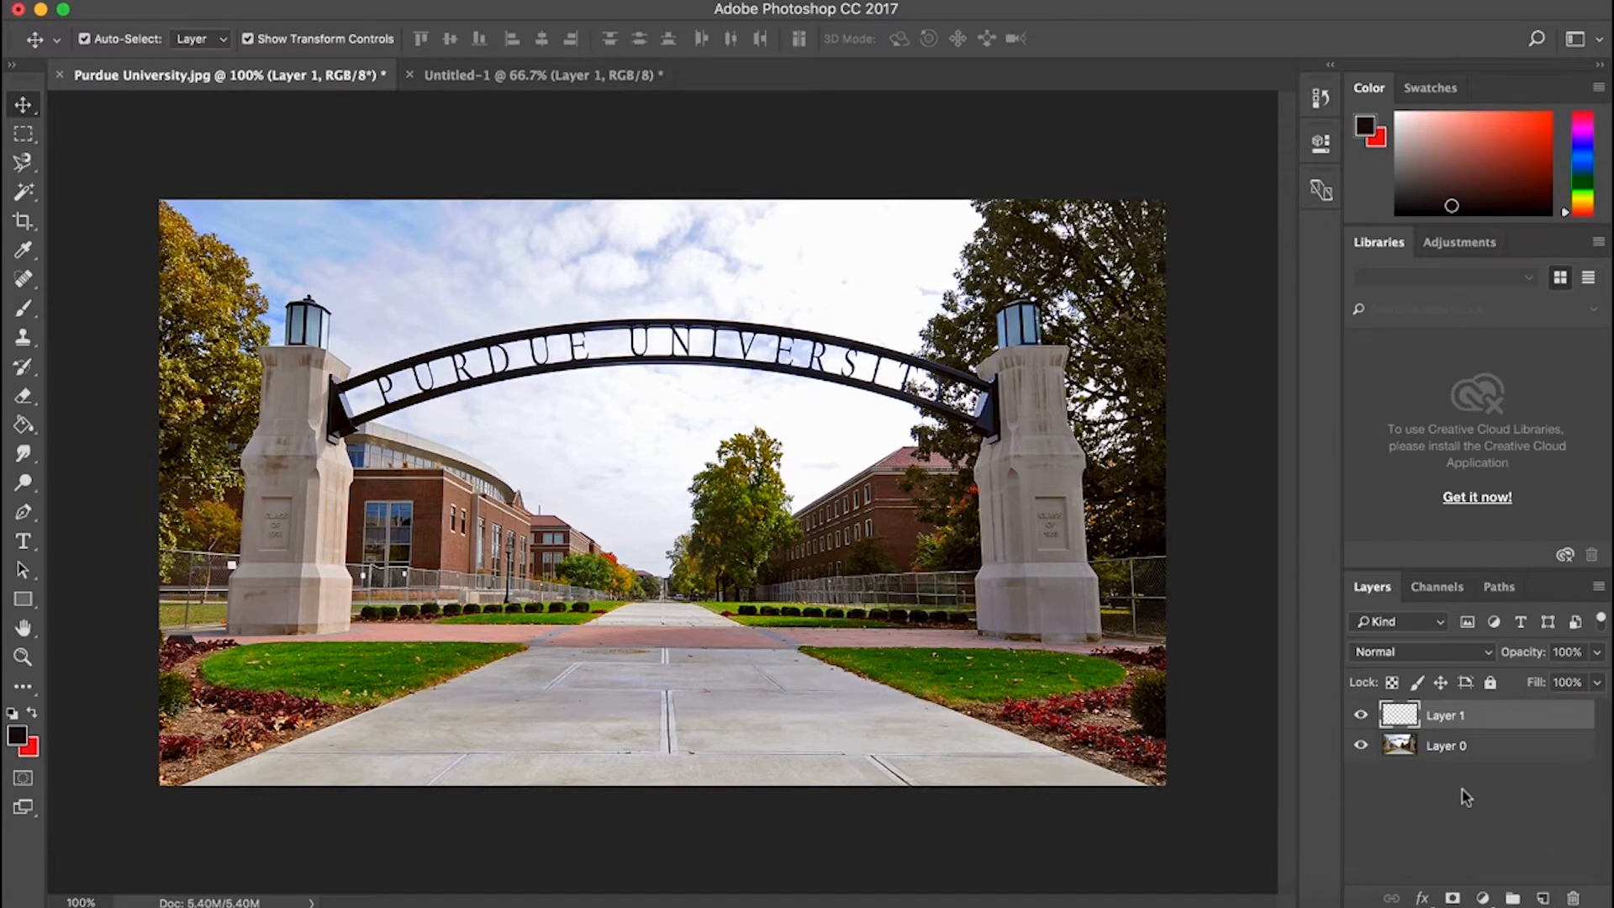
left_click(15, 314)
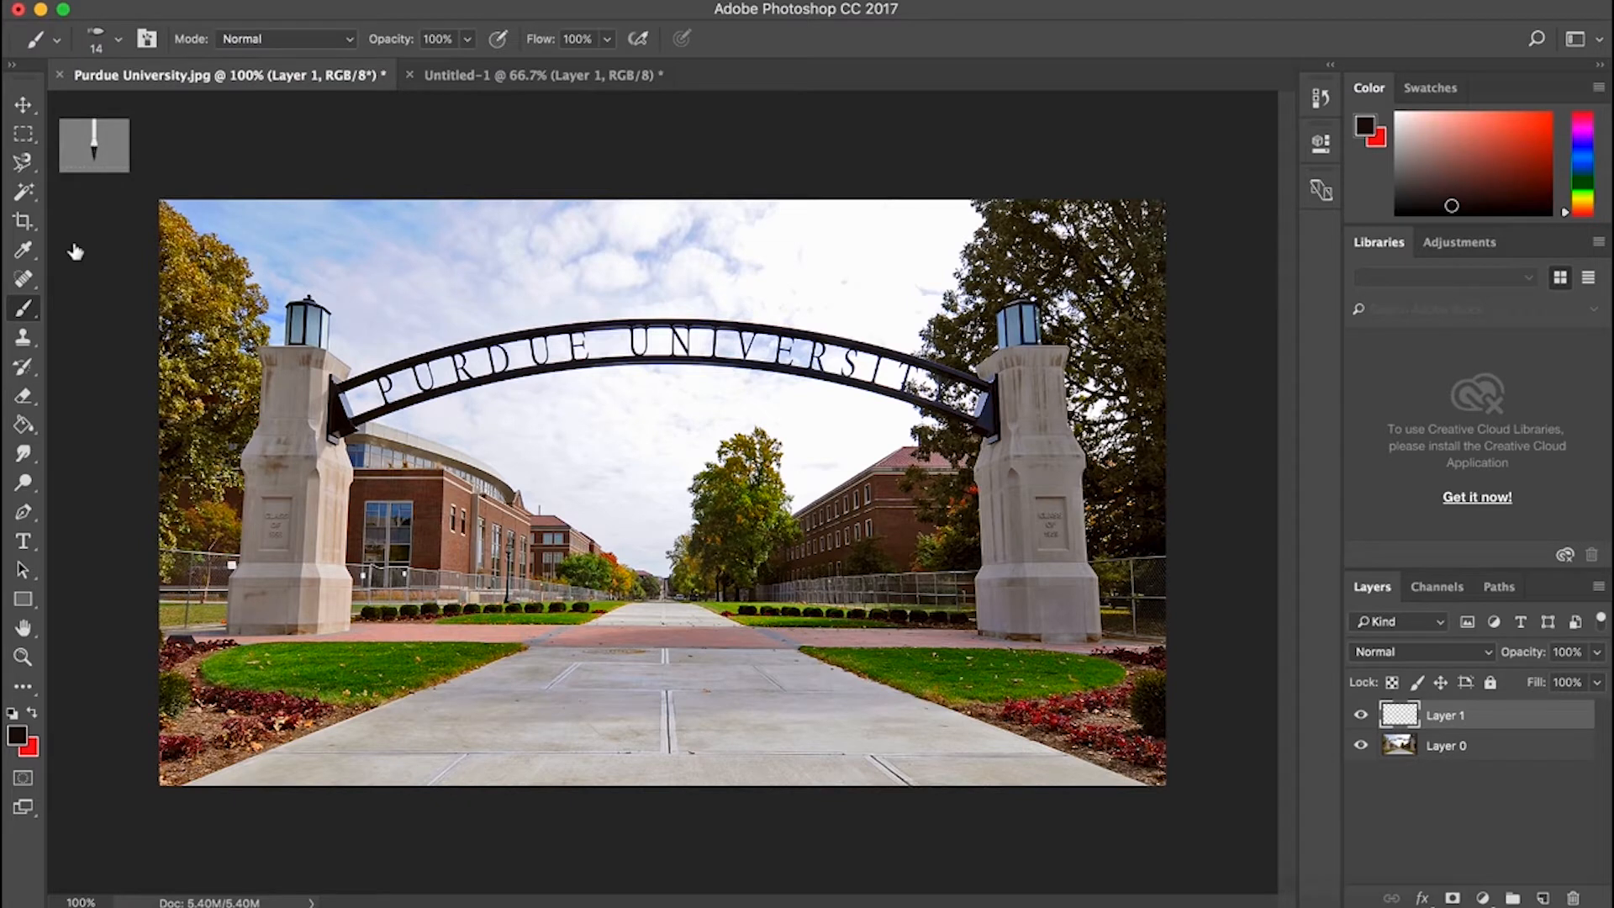
left_click(119, 42)
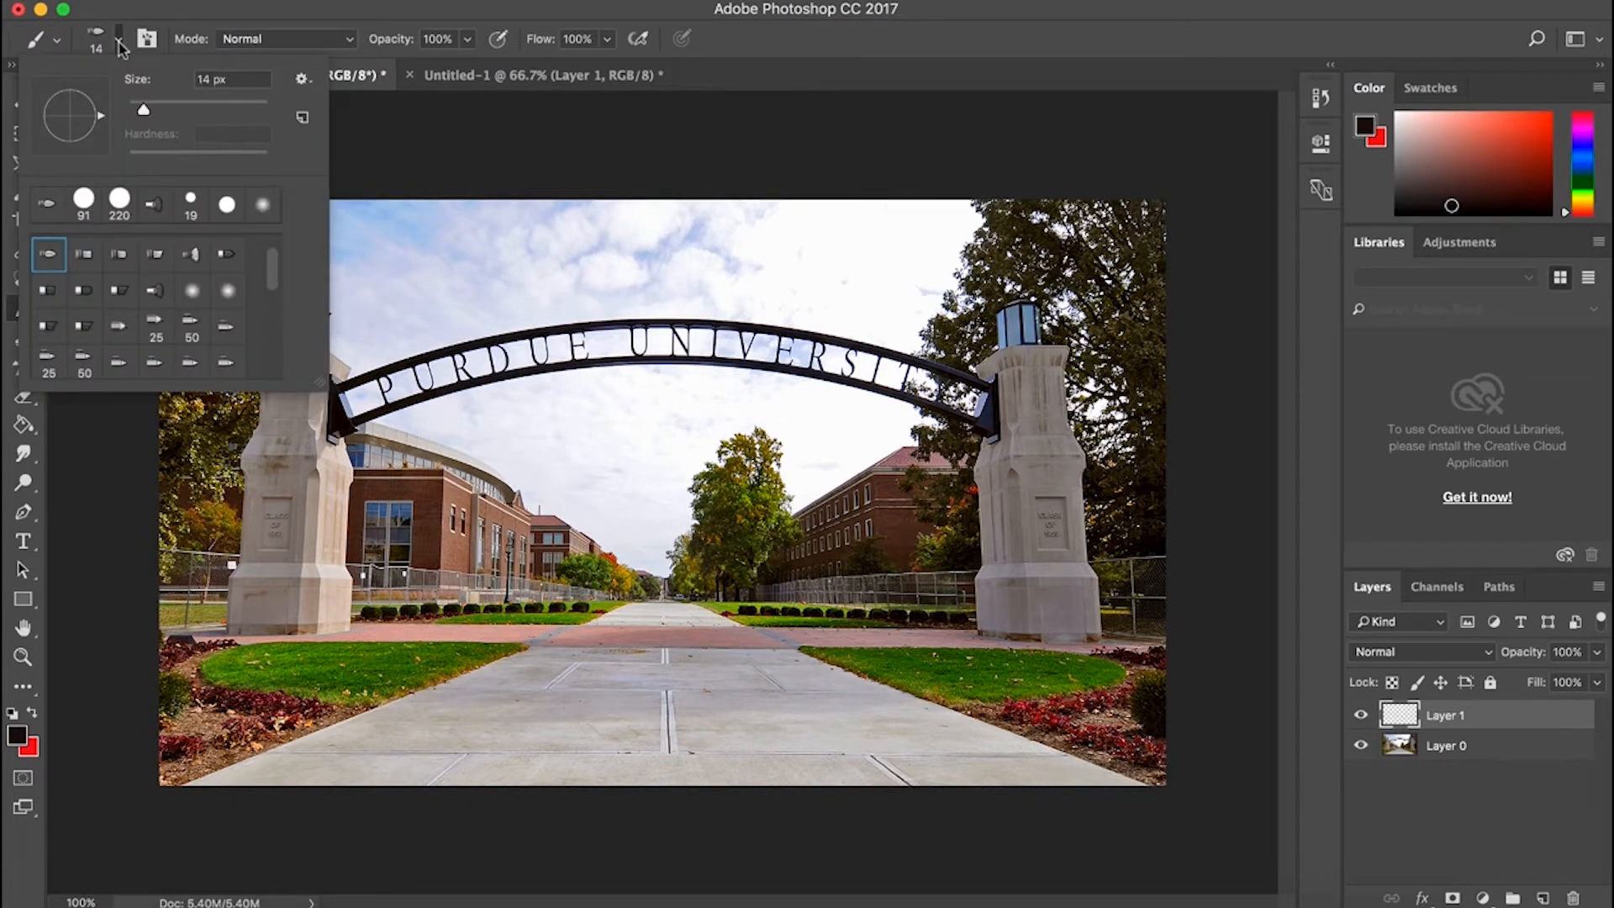
mouse_move(144, 111)
left_mouse_down()
mouse_move(184, 115)
mouse_move(144, 113)
left_mouse_up()
left_click(172, 289)
left_click(49, 262)
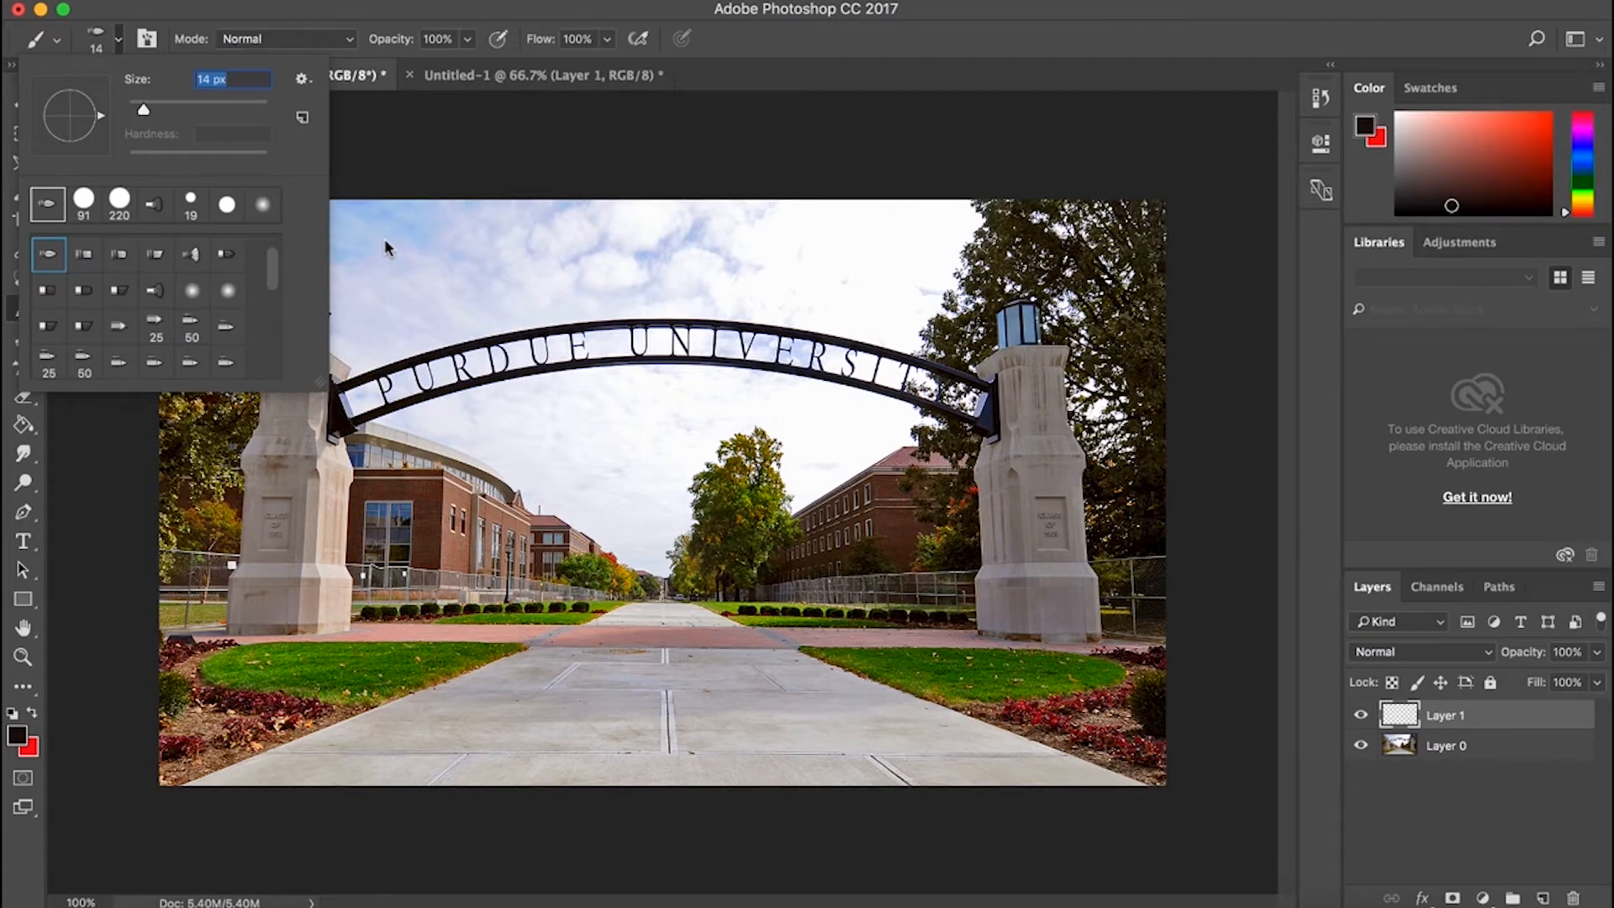
- Choose a dark green foreground colour and sketch a small leafy plant on the walkway below the arch
left_click(1575, 192)
left_click(1574, 193)
mouse_move(1484, 203)
left_mouse_down()
mouse_move(1478, 190)
mouse_move(1520, 193)
left_mouse_up()
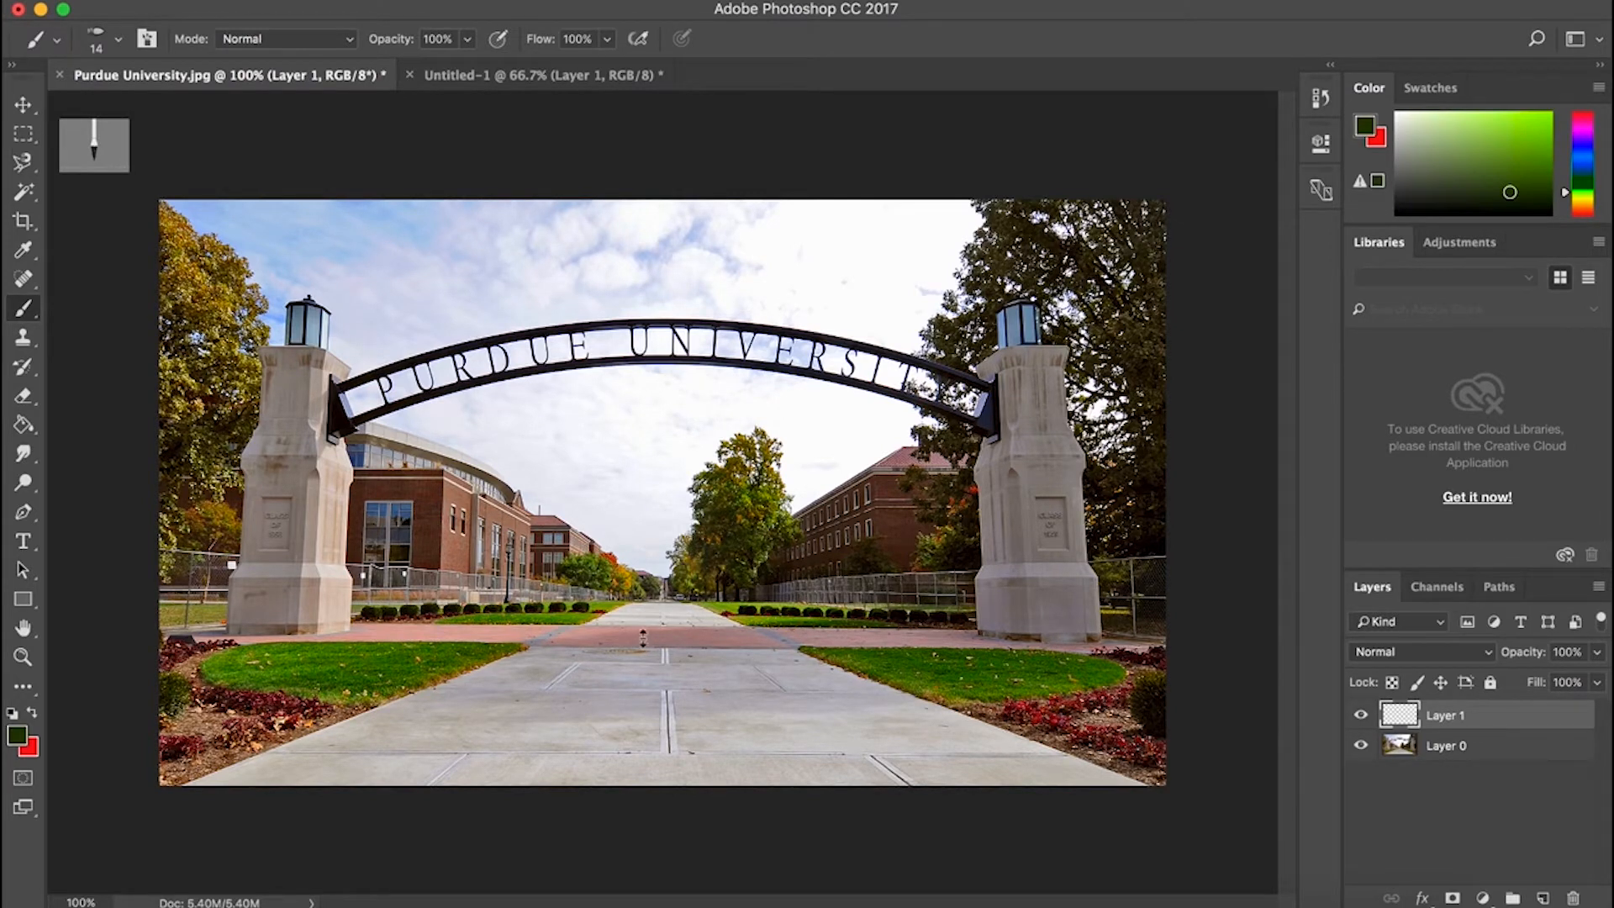
mouse_move(643, 638)
left_mouse_down()
mouse_move(663, 584)
mouse_move(647, 616)
mouse_move(701, 582)
mouse_move(647, 635)
mouse_move(706, 663)
mouse_move(606, 638)
mouse_move(647, 645)
left_mouse_up()
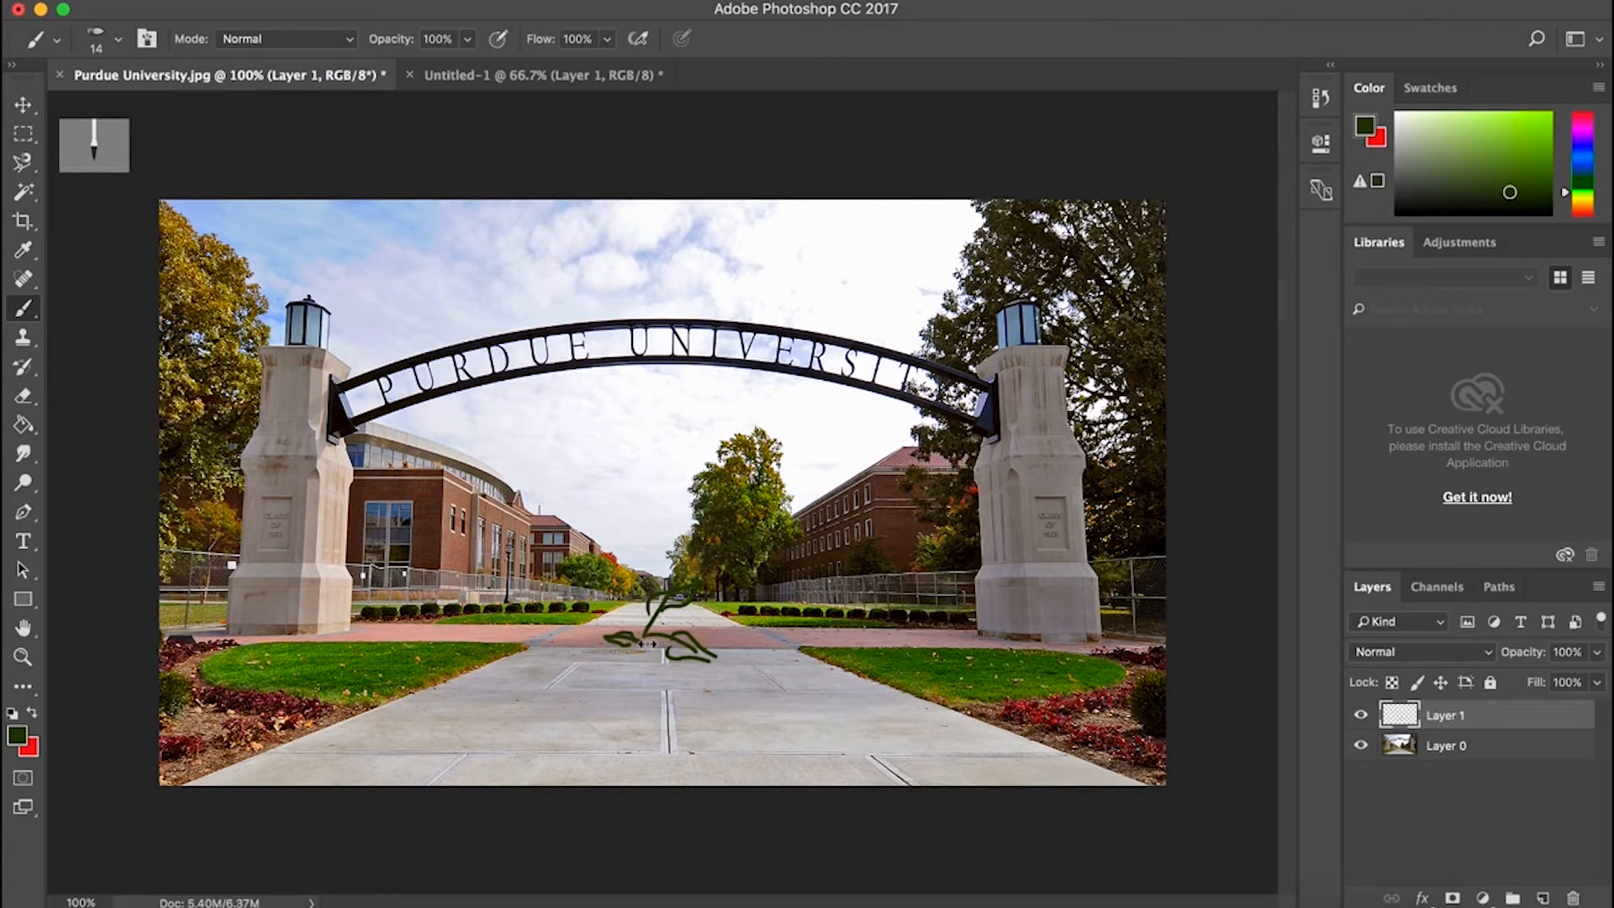
- Set the Eraser size to 105 px and erase the green plant sketch from Layer 1
left_click(24, 396)
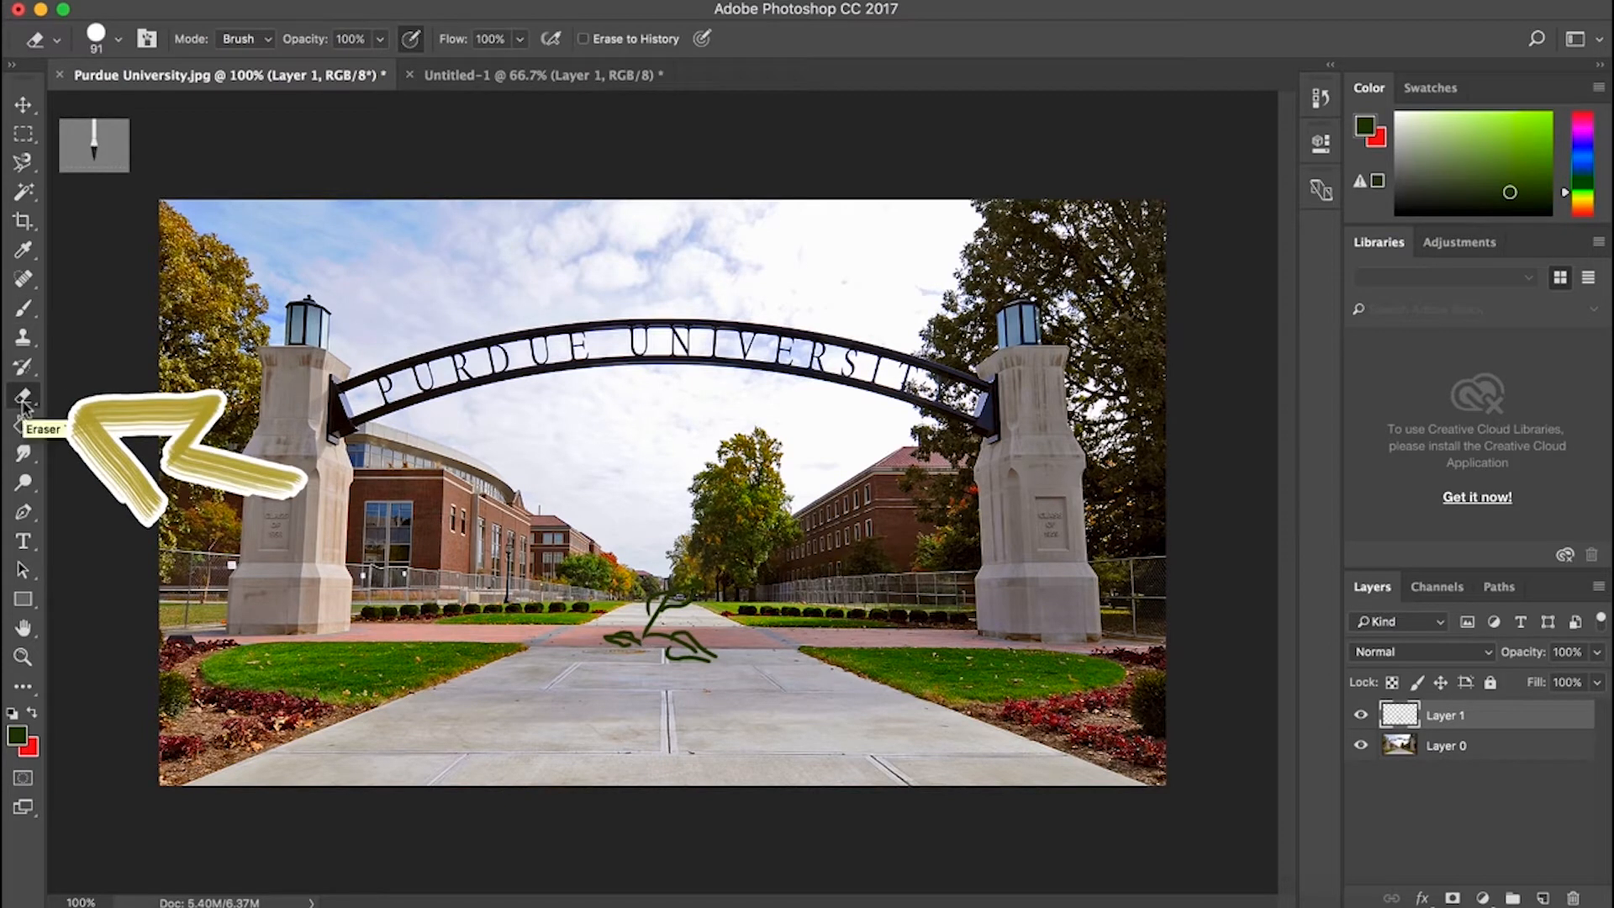
left_click(119, 39)
left_click_drag(169, 104, 199, 103)
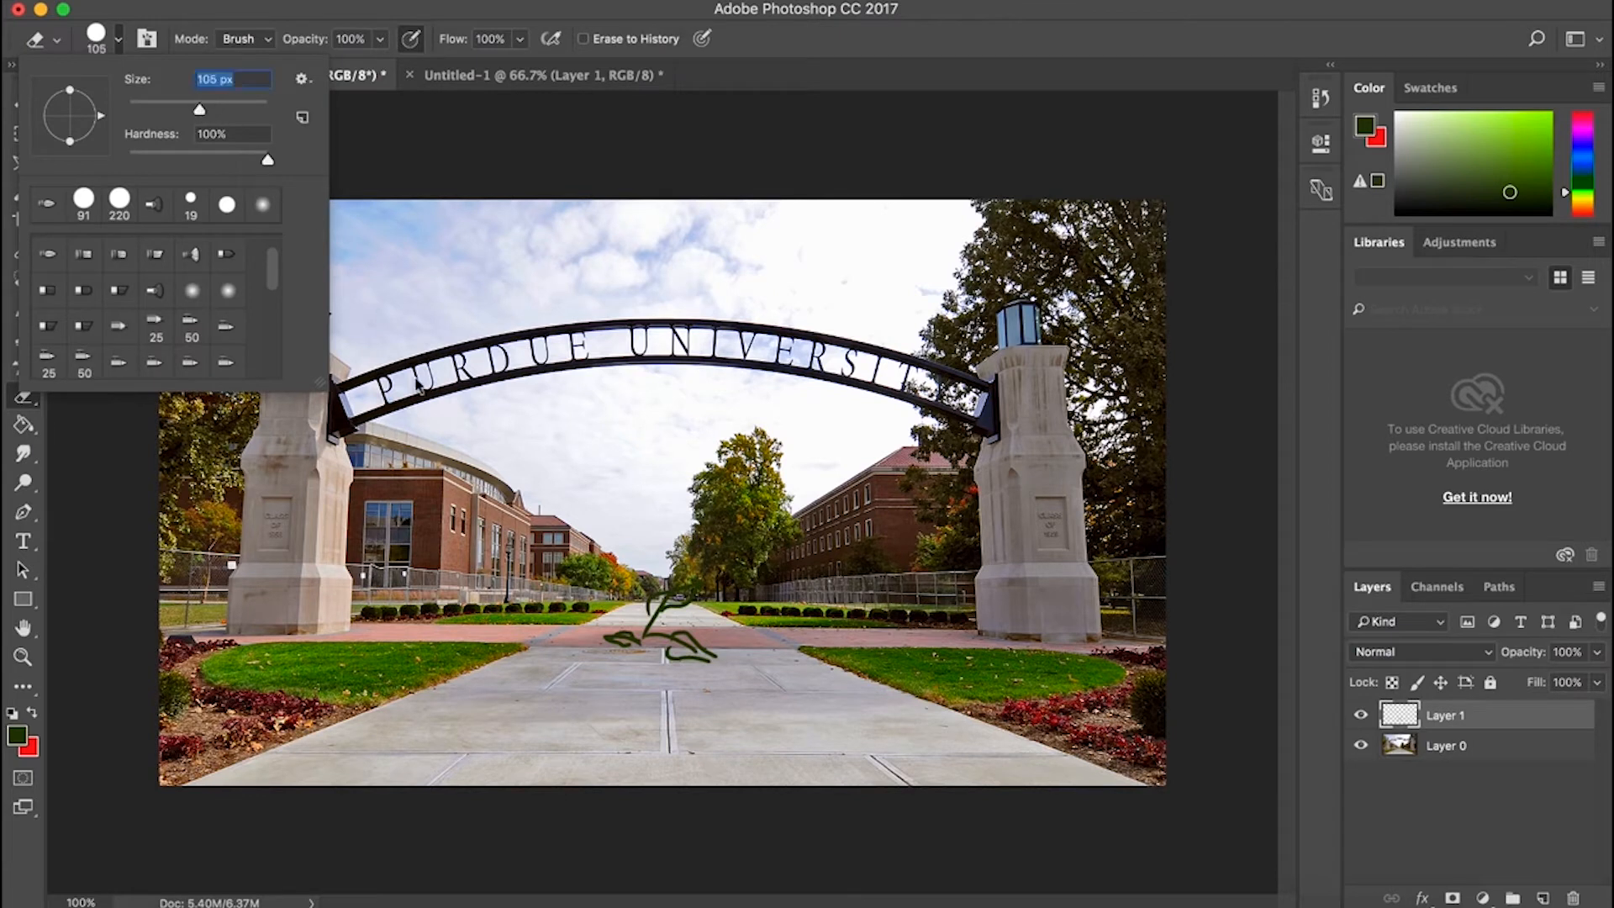
mouse_move(612, 644)
left_mouse_down()
mouse_move(647, 594)
mouse_move(630, 640)
mouse_move(740, 675)
left_mouse_up()
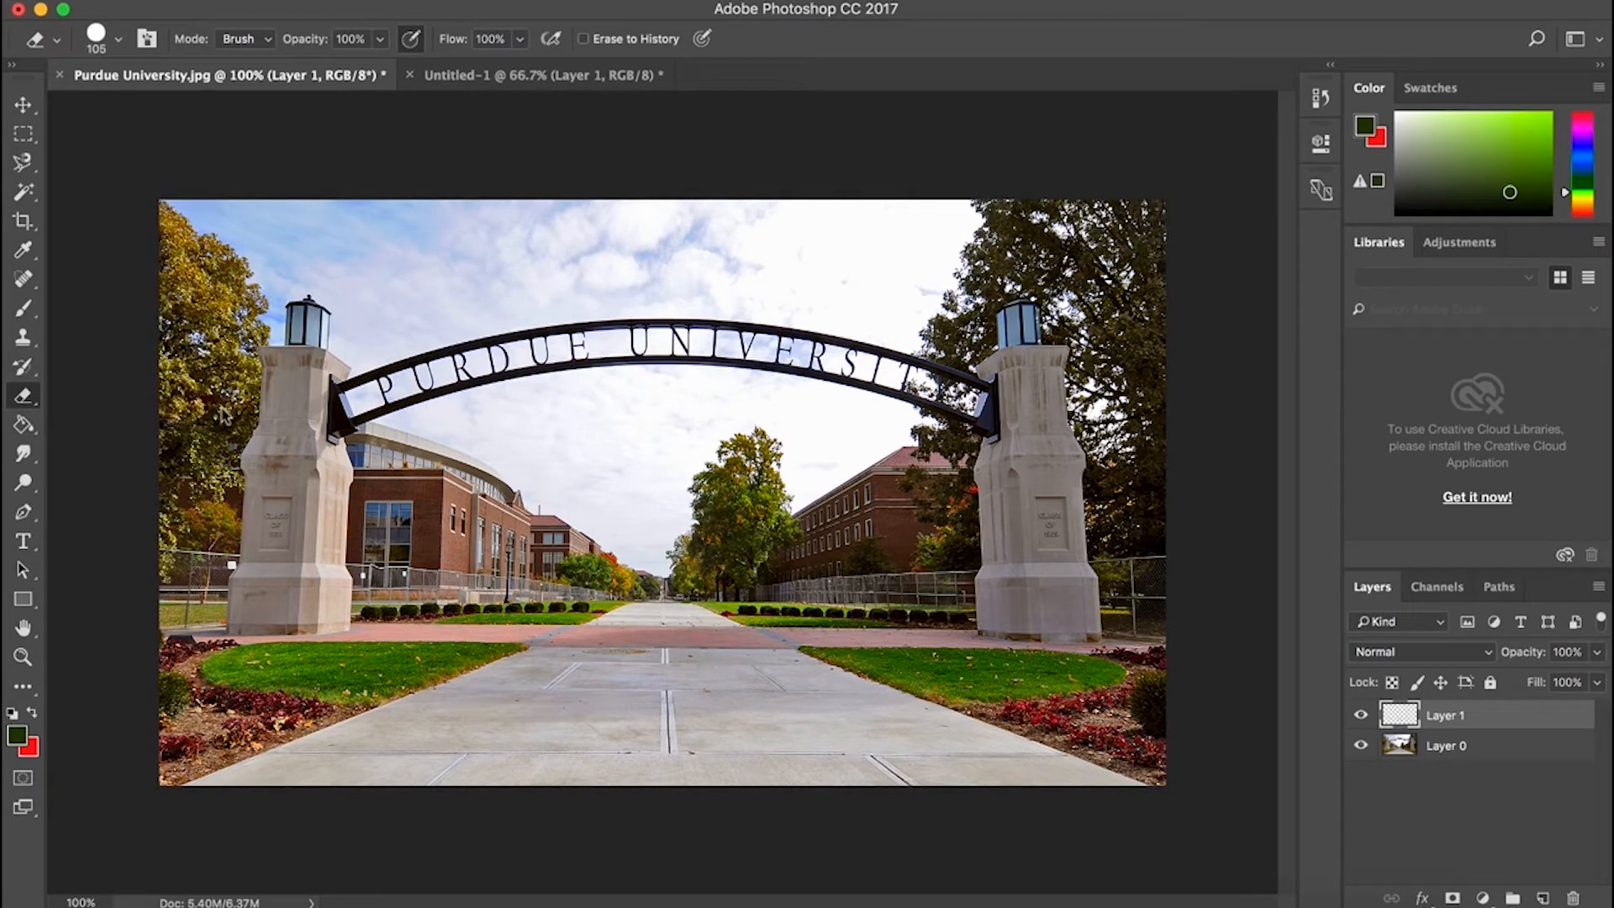
- Paint two green leaves on the walkway on Layer 1, and delete that layer
left_click(23, 311)
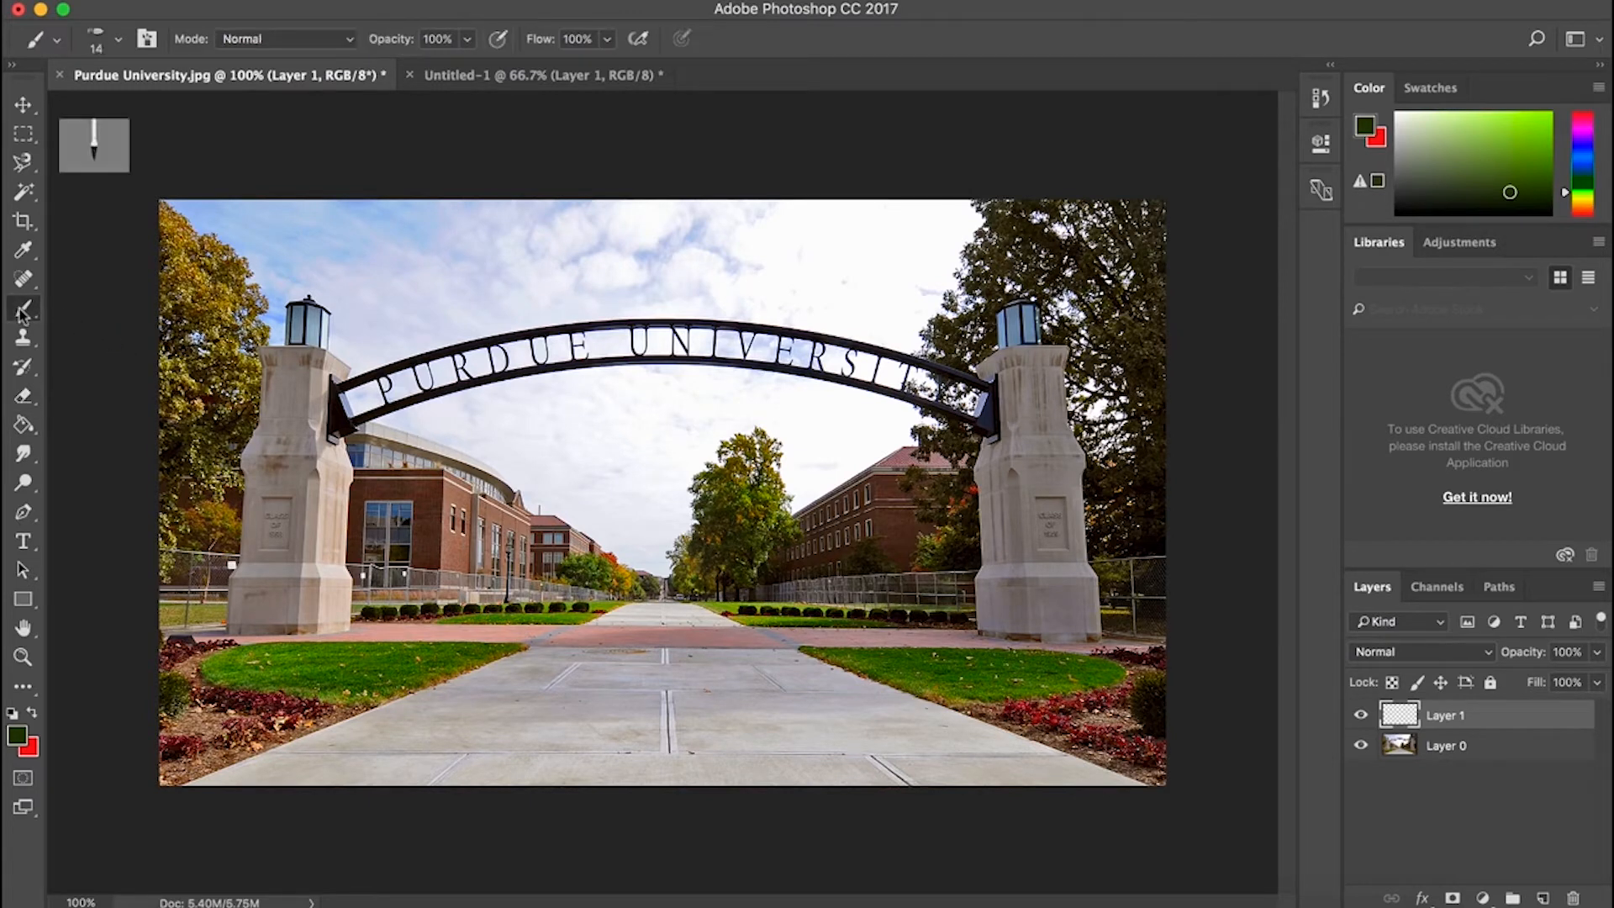
mouse_move(611, 702)
left_mouse_down()
mouse_move(603, 668)
mouse_move(609, 695)
mouse_move(657, 682)
mouse_move(634, 705)
left_mouse_up()
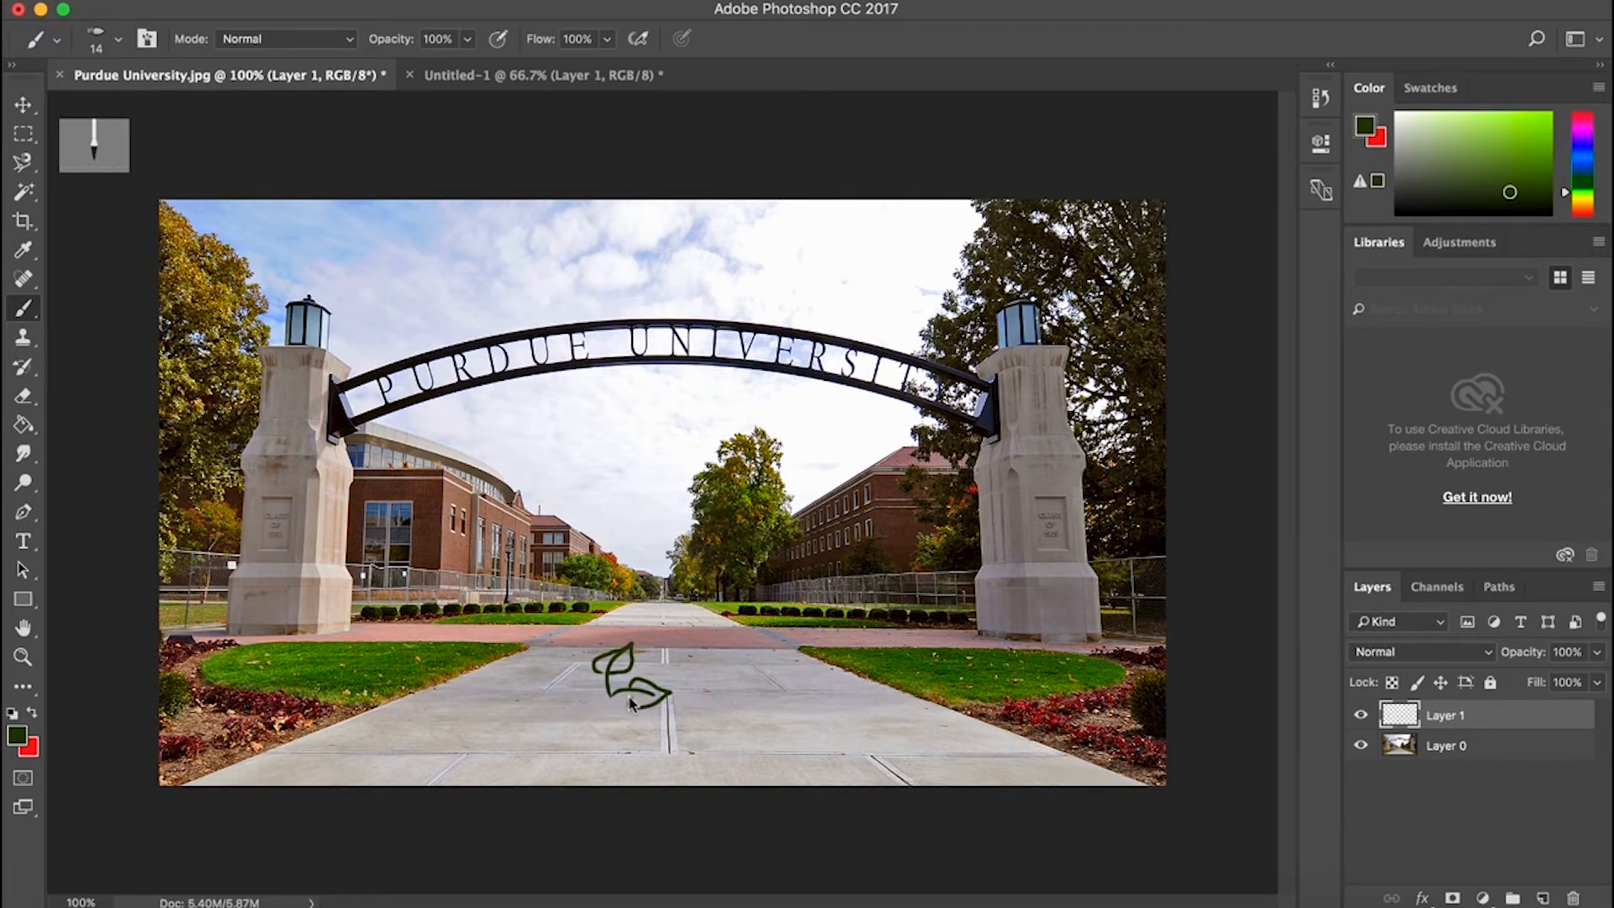
key("Delete")
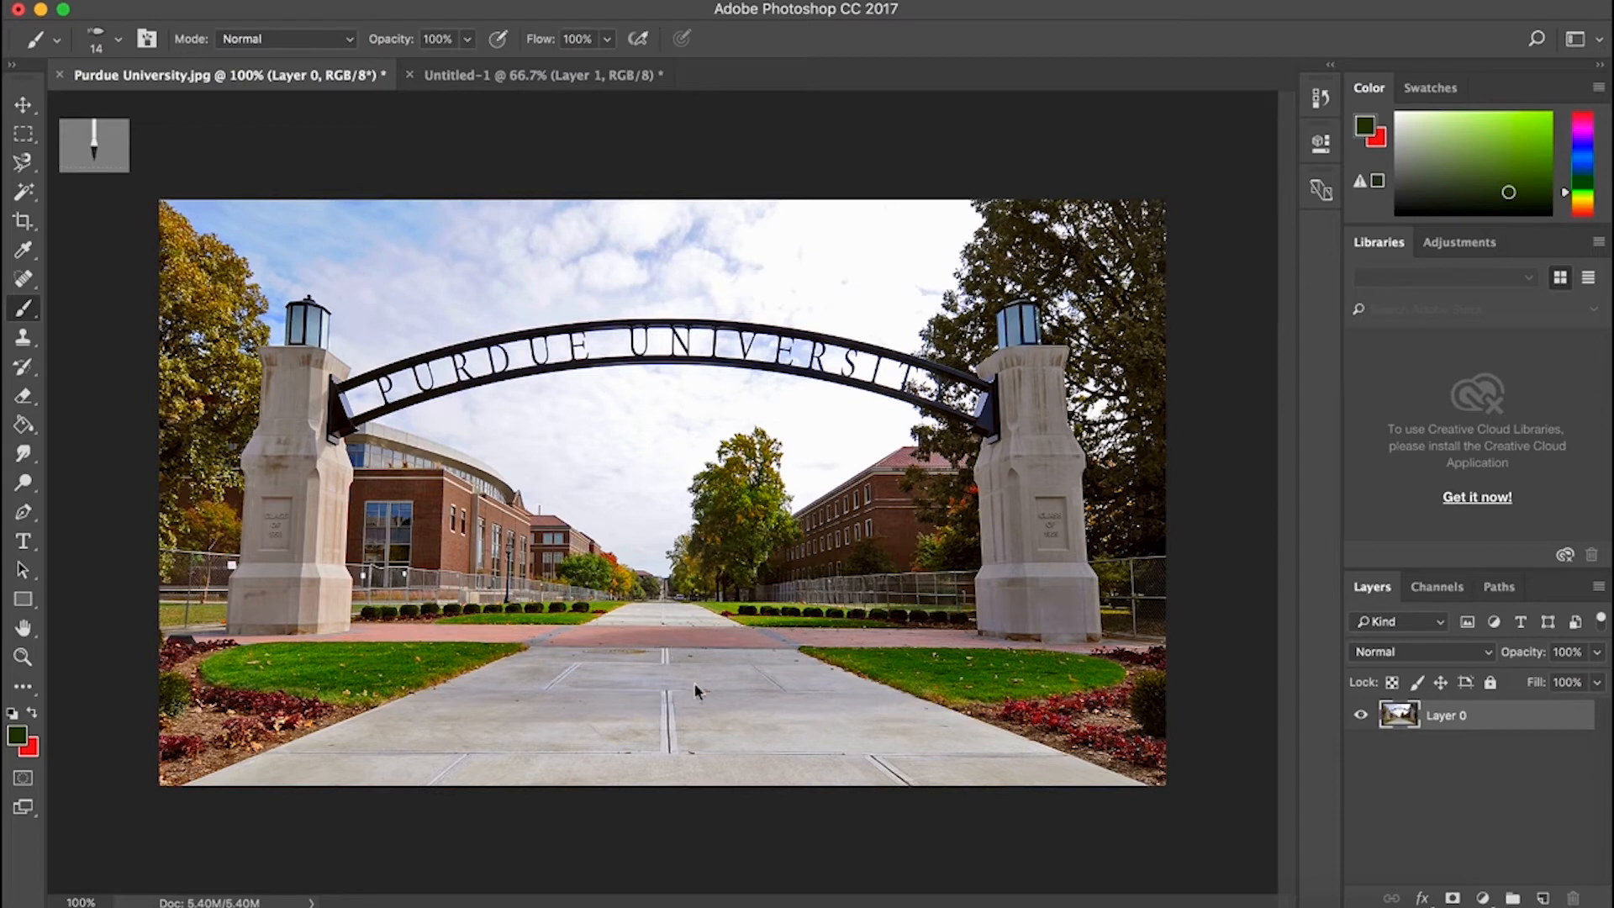
- Paint a green leaf with a long stem directly on the photo layer and erase the far end of the stem
mouse_move(688, 674)
left_mouse_down()
mouse_move(714, 616)
mouse_move(676, 640)
mouse_move(703, 678)
left_mouse_up()
mouse_move(694, 695)
left_mouse_down()
mouse_move(647, 672)
mouse_move(543, 671)
left_mouse_up()
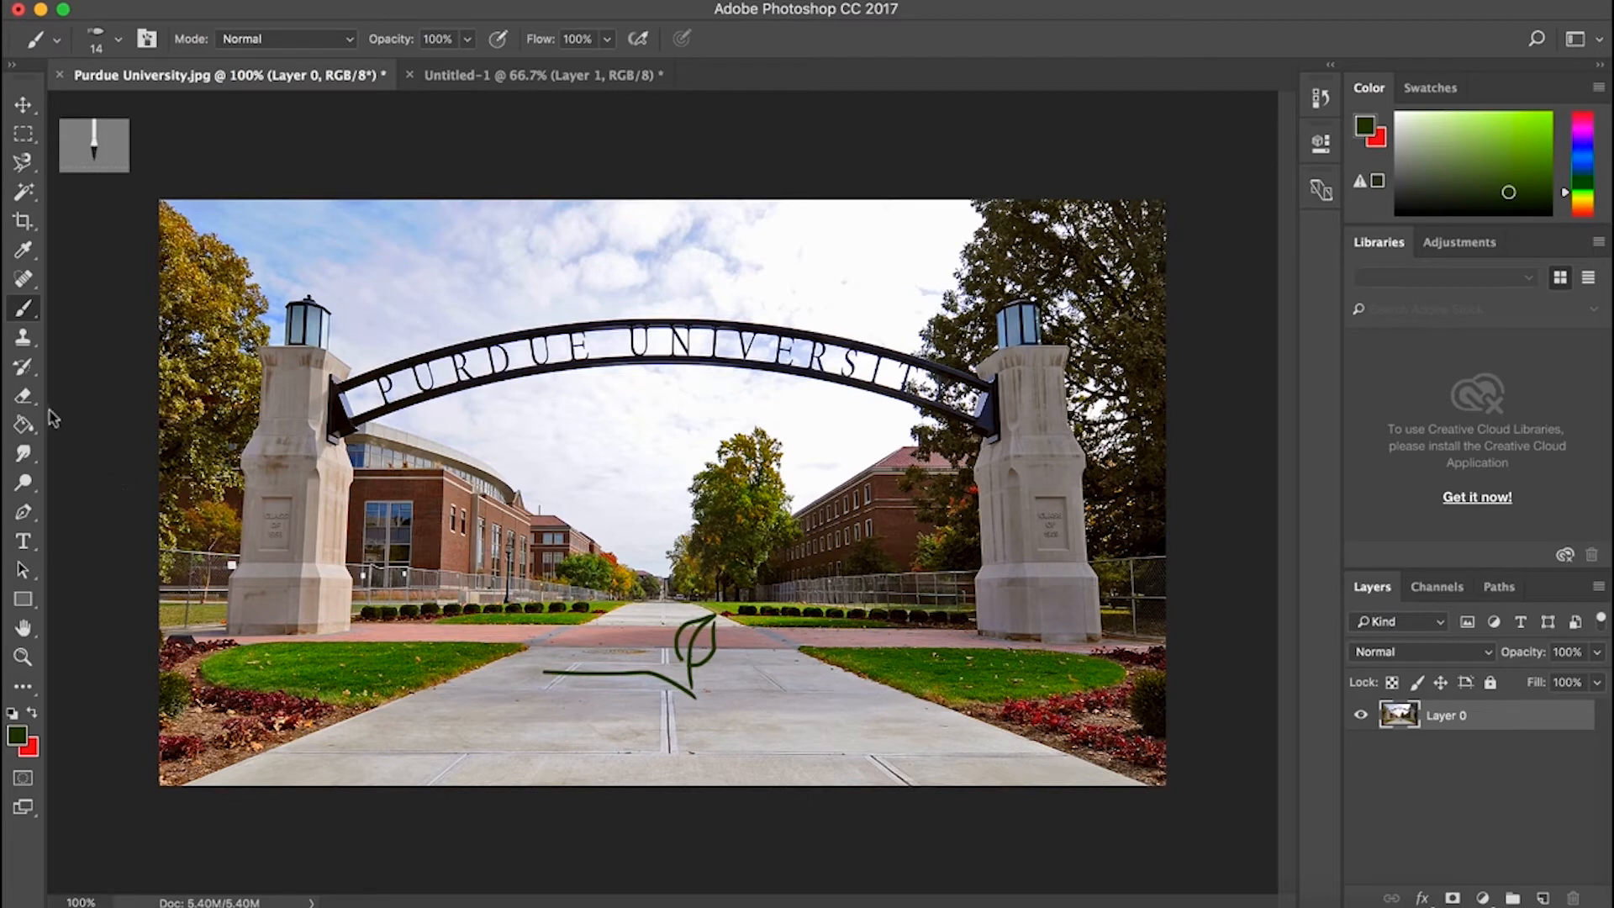
left_click(26, 399)
left_click_drag(538, 670, 627, 675)
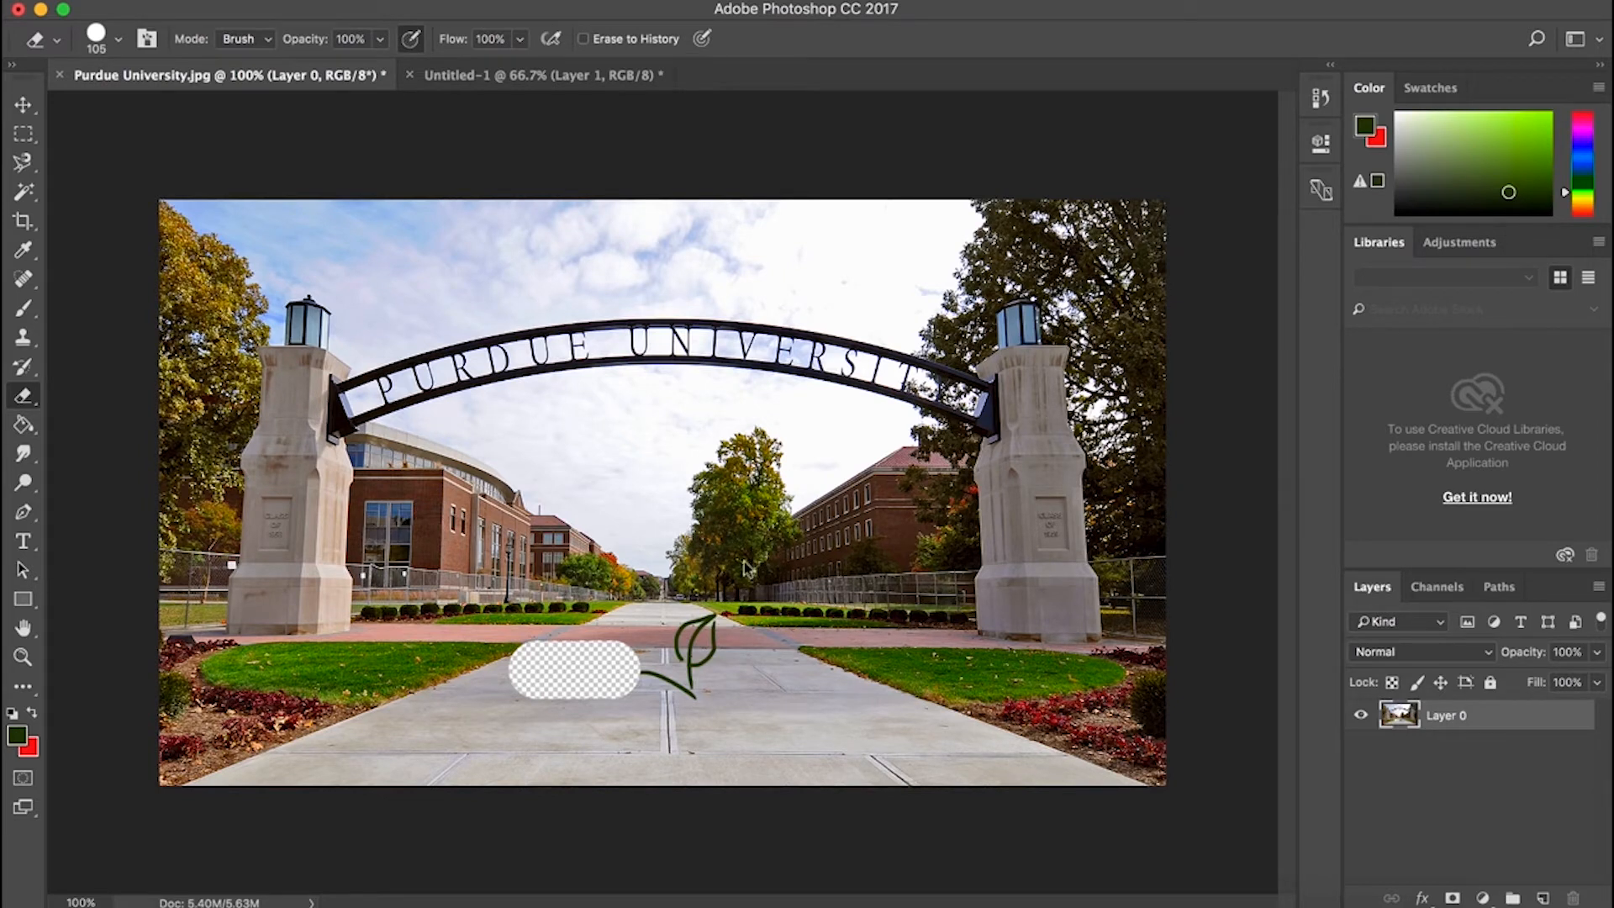
- Switch to the Untitled-1 document, go through its background and logo layers, and select the empty Layer 1
left_click(535, 77)
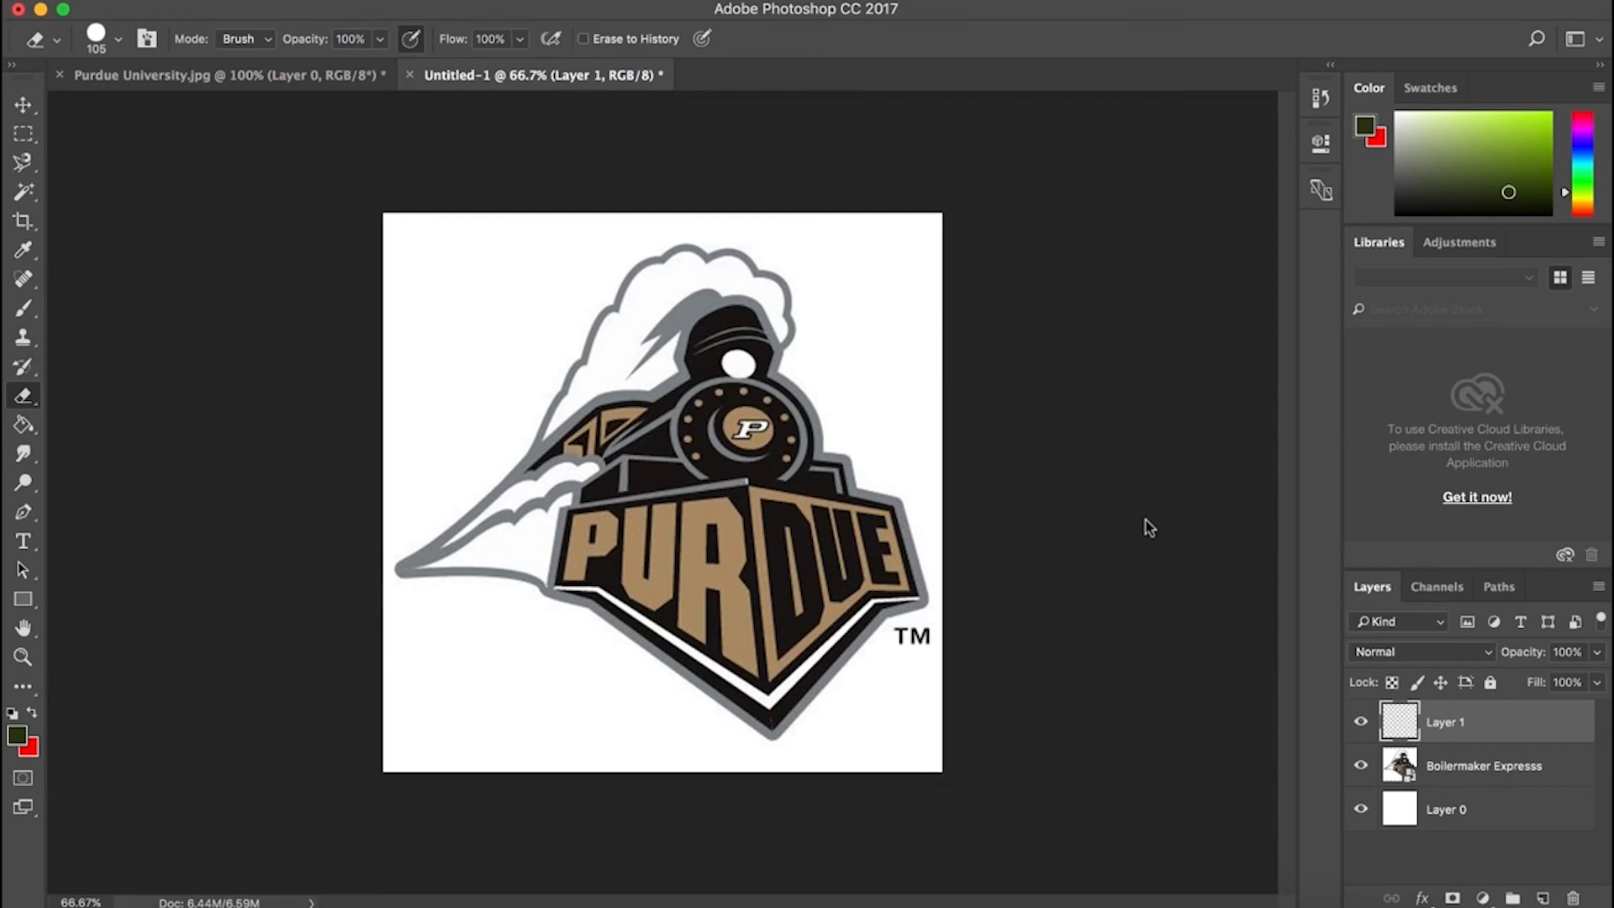
left_click(1461, 811)
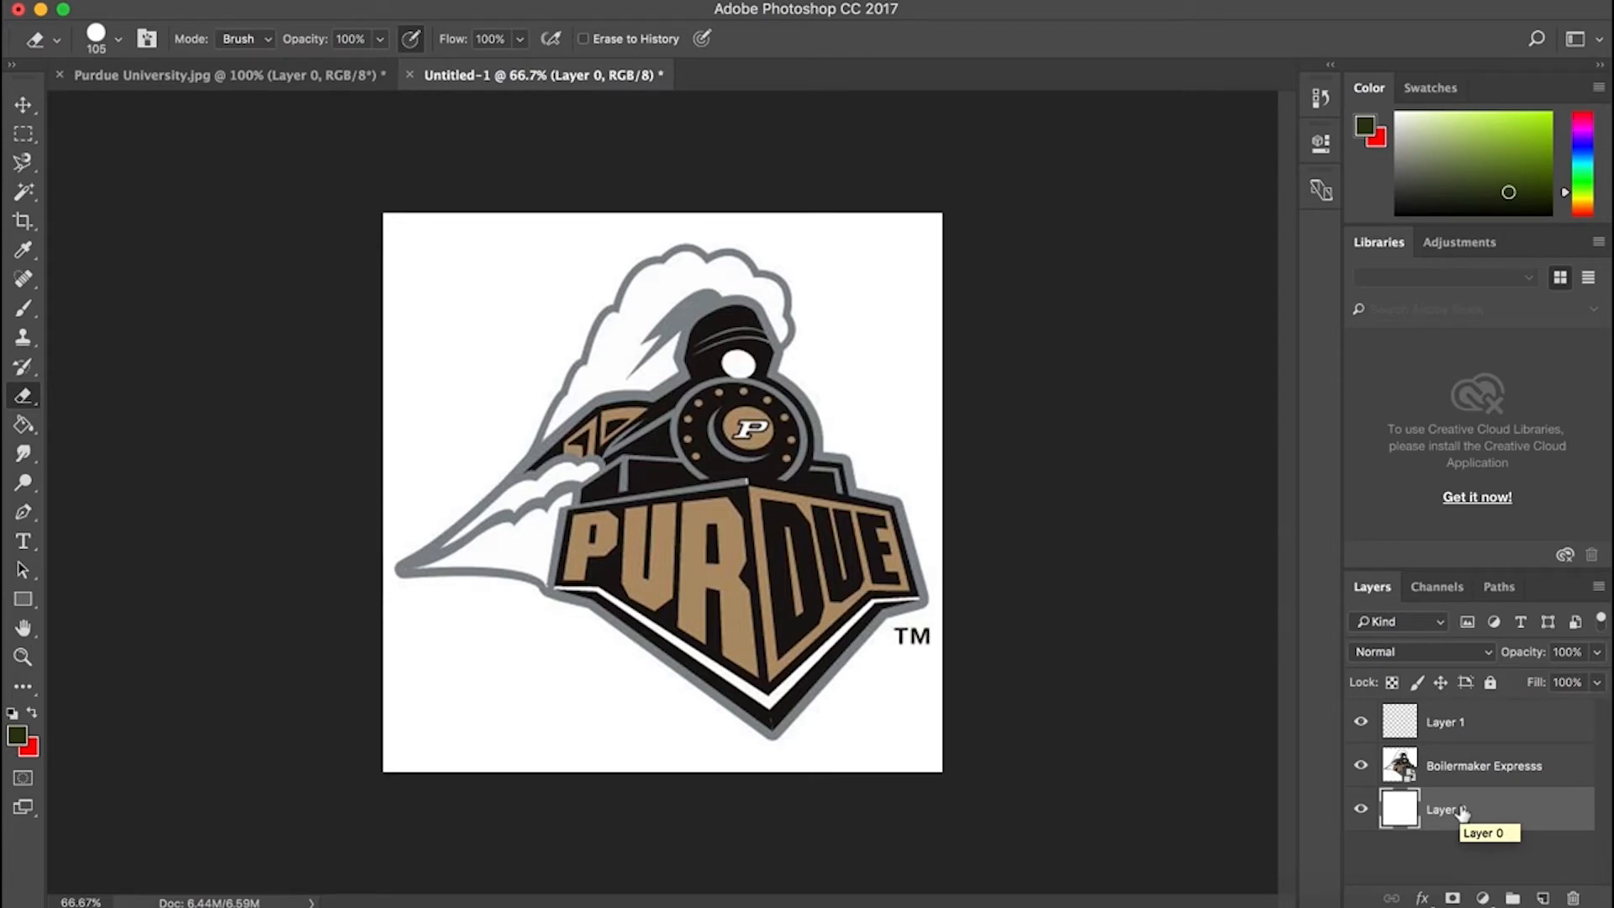
left_click(1457, 775)
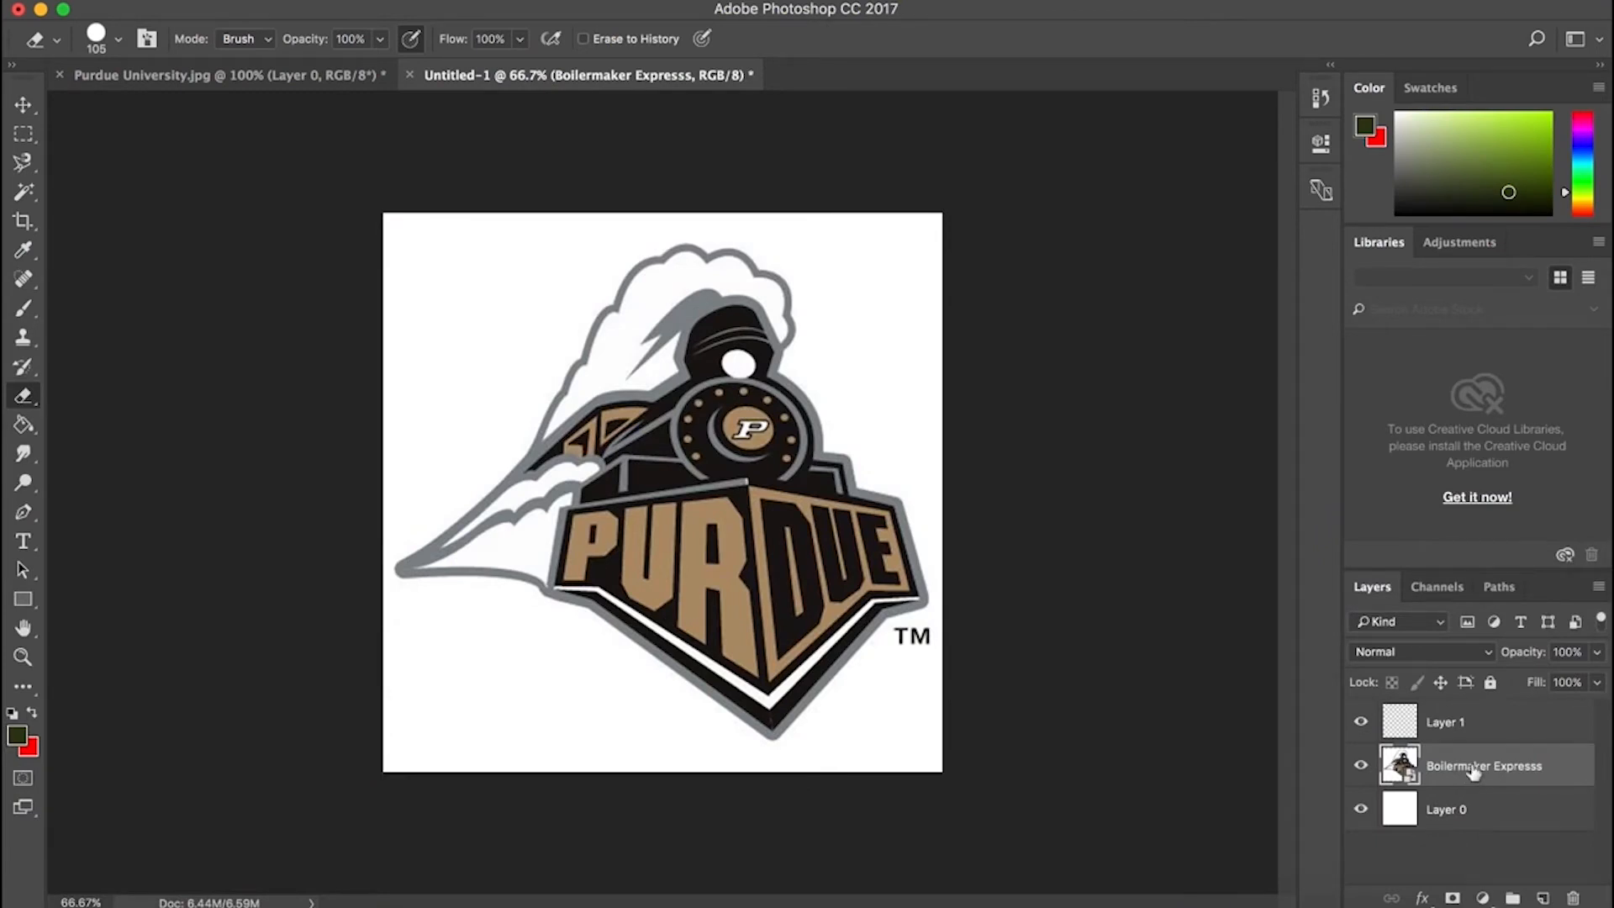
left_click(1462, 734)
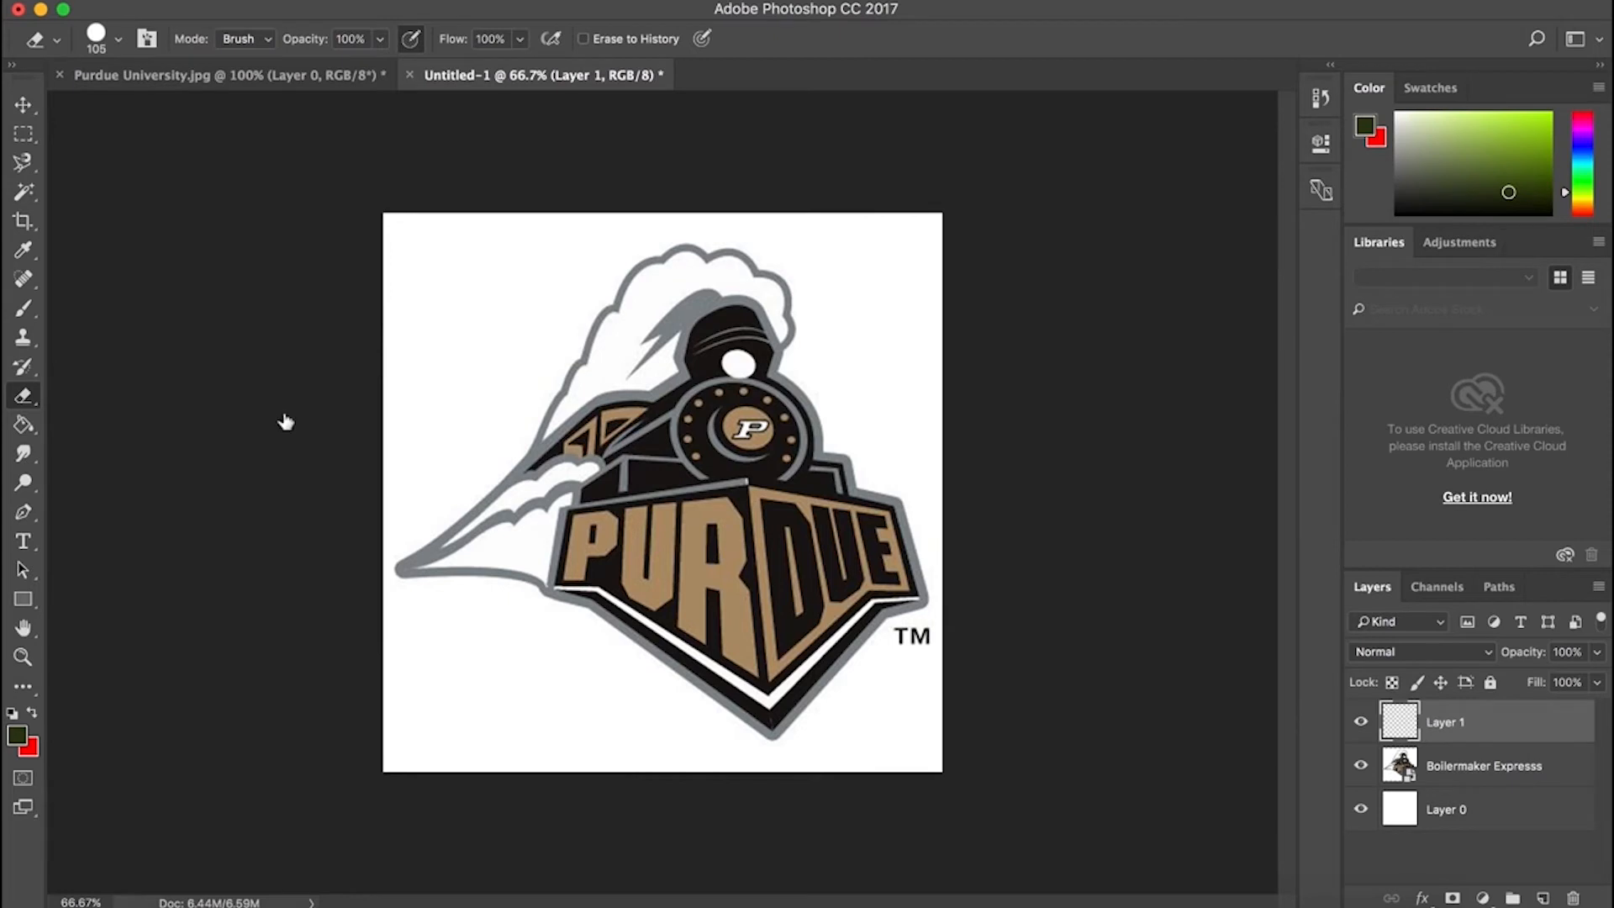
- Trace the logo's smoke edges on Layer 1 with a 21 px brush in the sampled grey, and check the tracing with the logo temporarily hidden
left_click(25, 309)
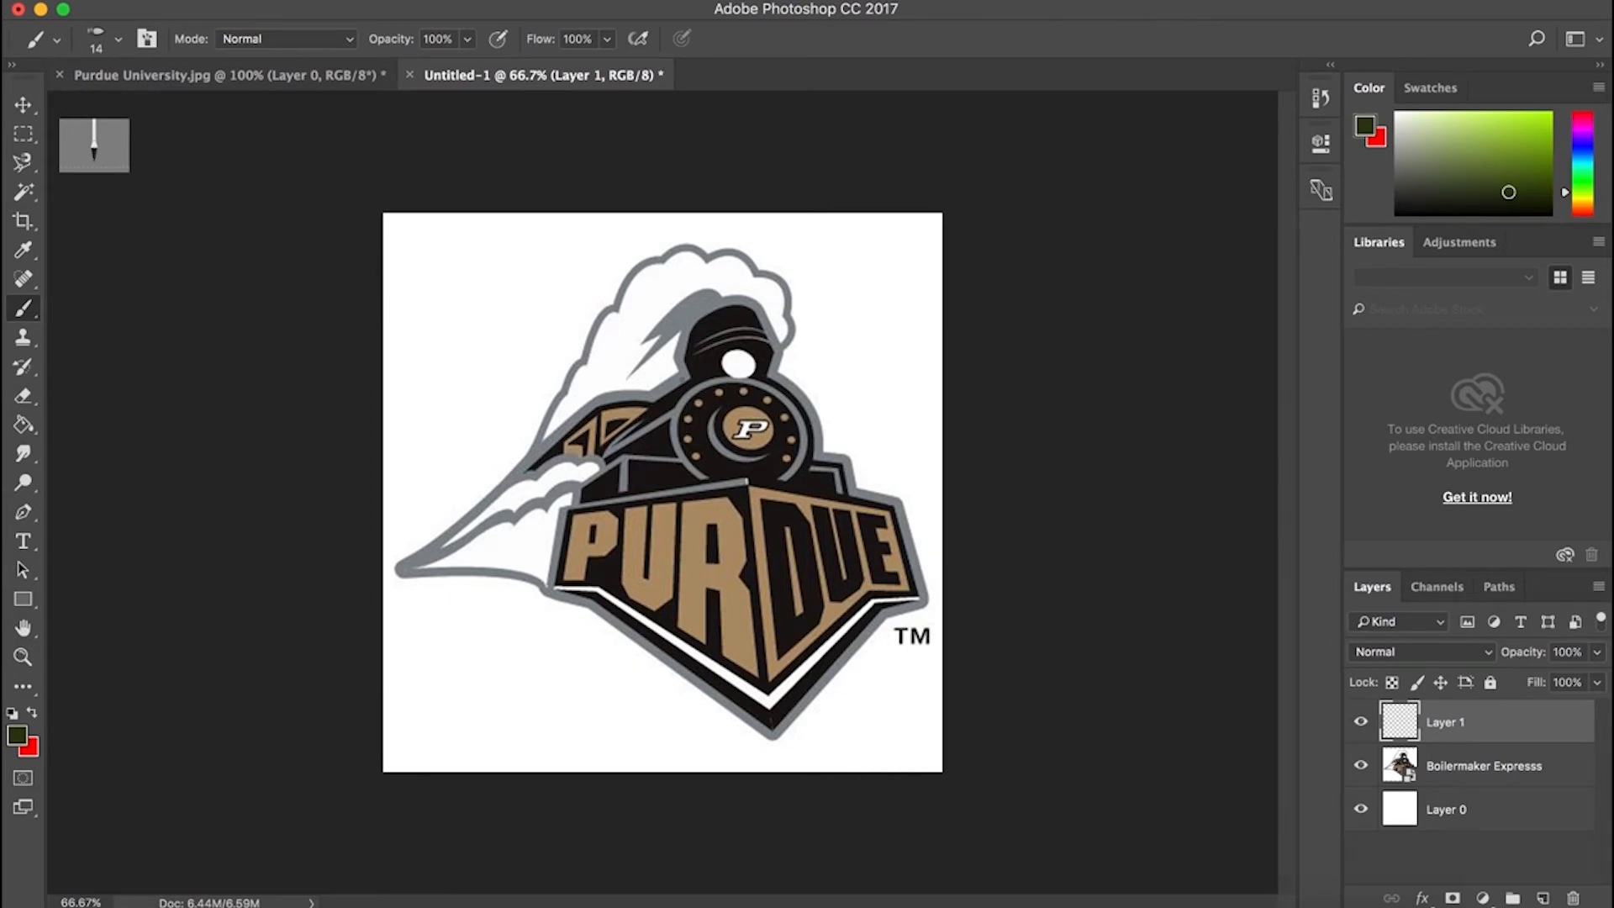
left_click(690, 371, "alt")
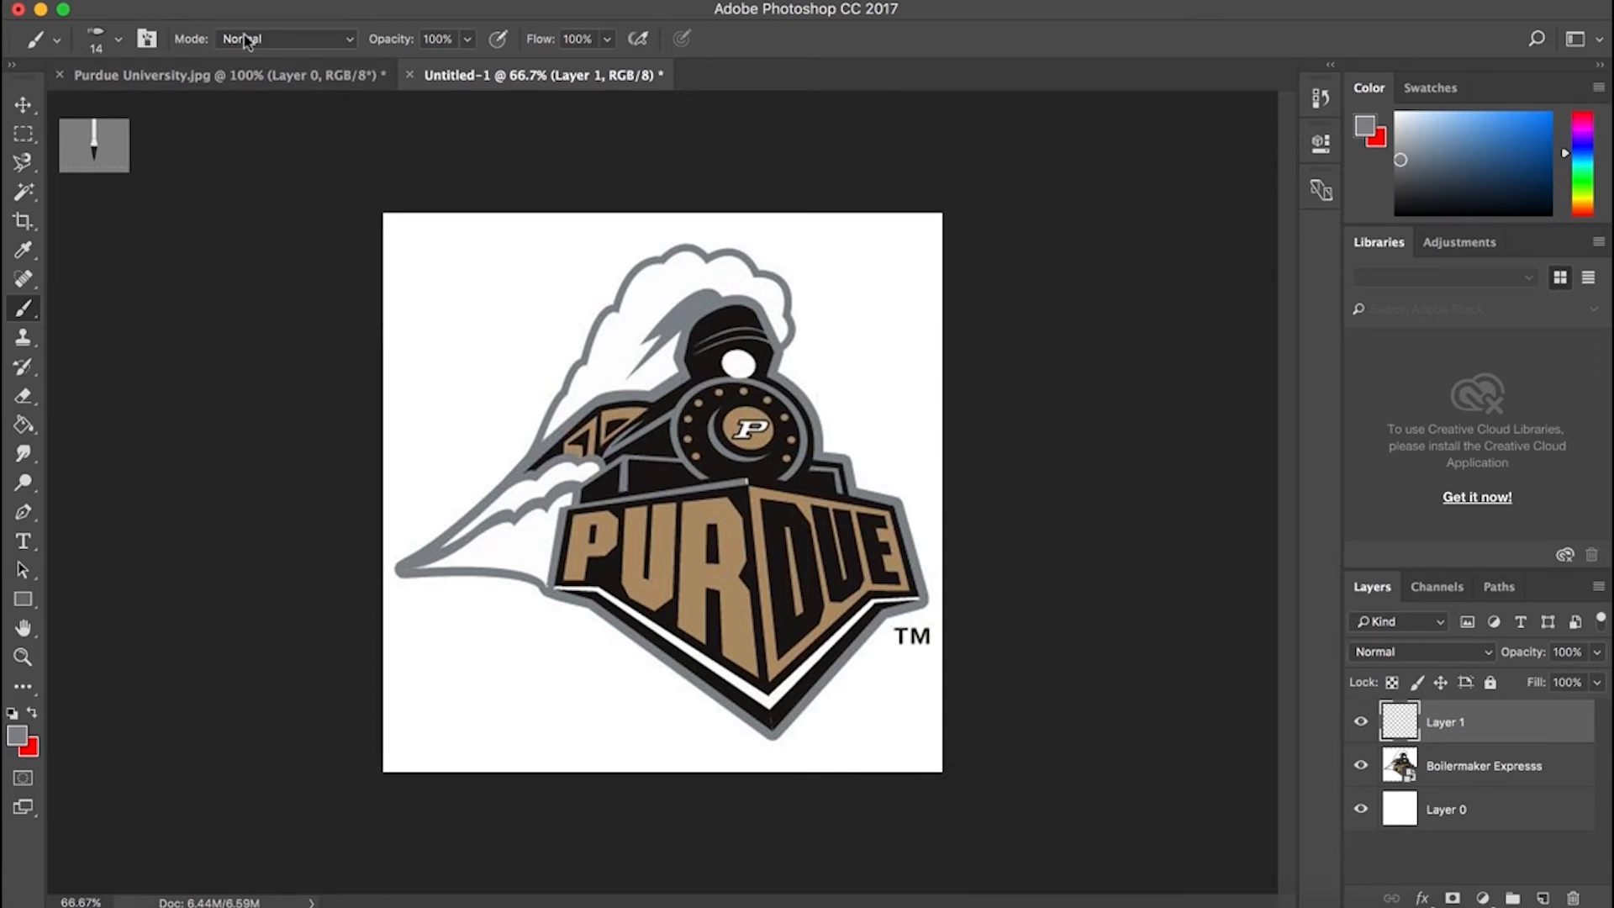
left_click(118, 39)
left_click_drag(151, 109, 160, 109)
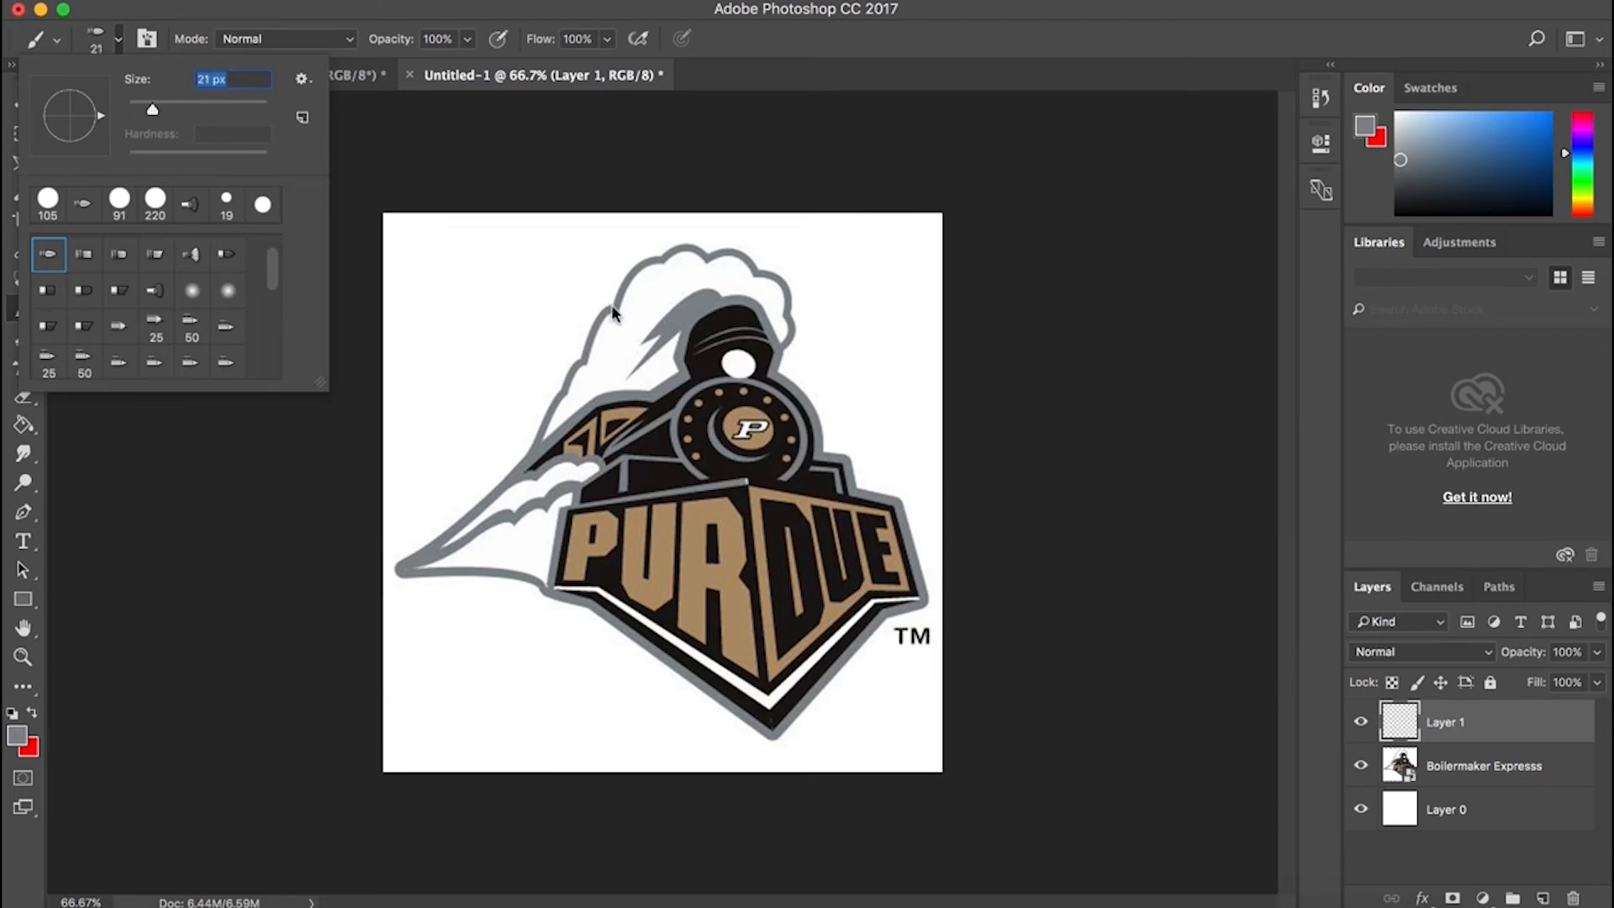
key("Return")
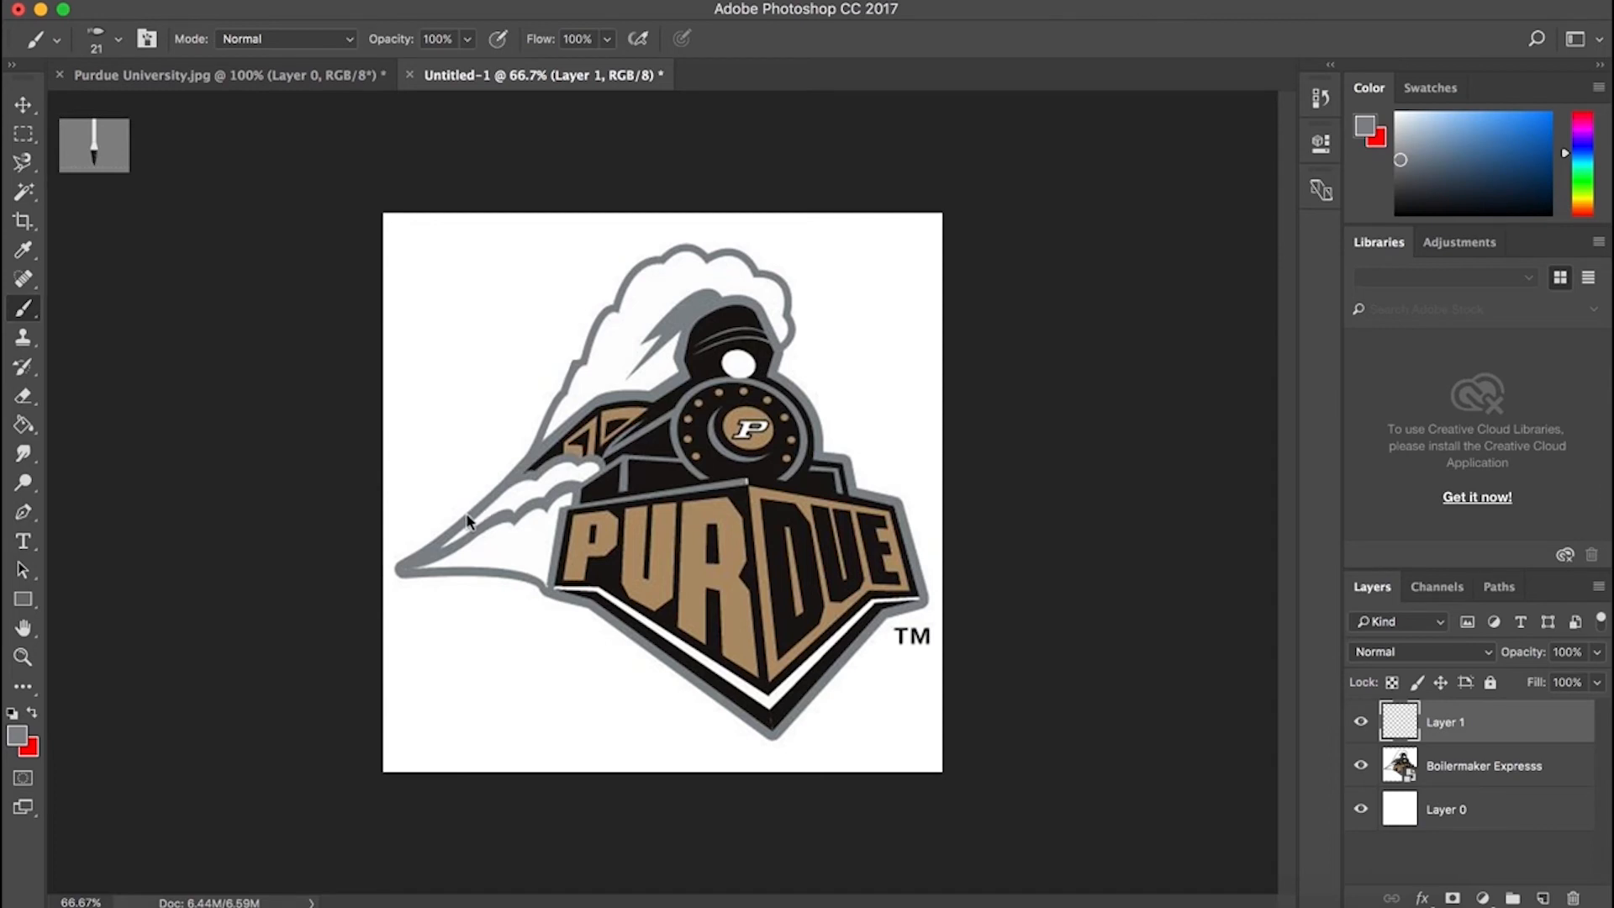
left_click_drag(416, 557, 404, 562)
left_click(1359, 765)
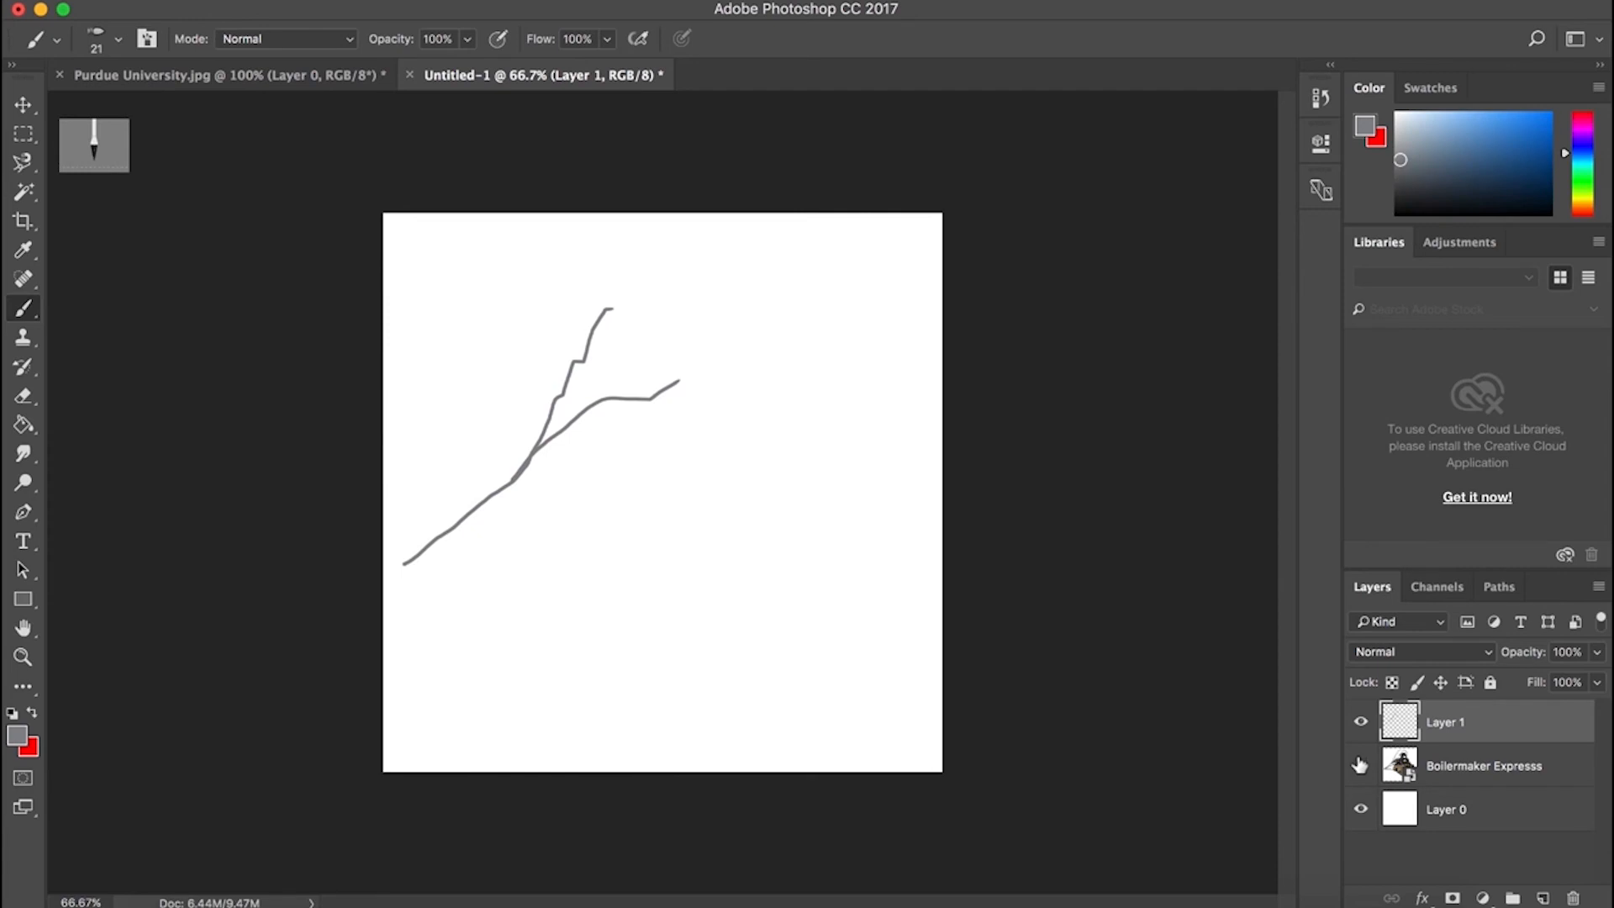
left_click(1359, 765)
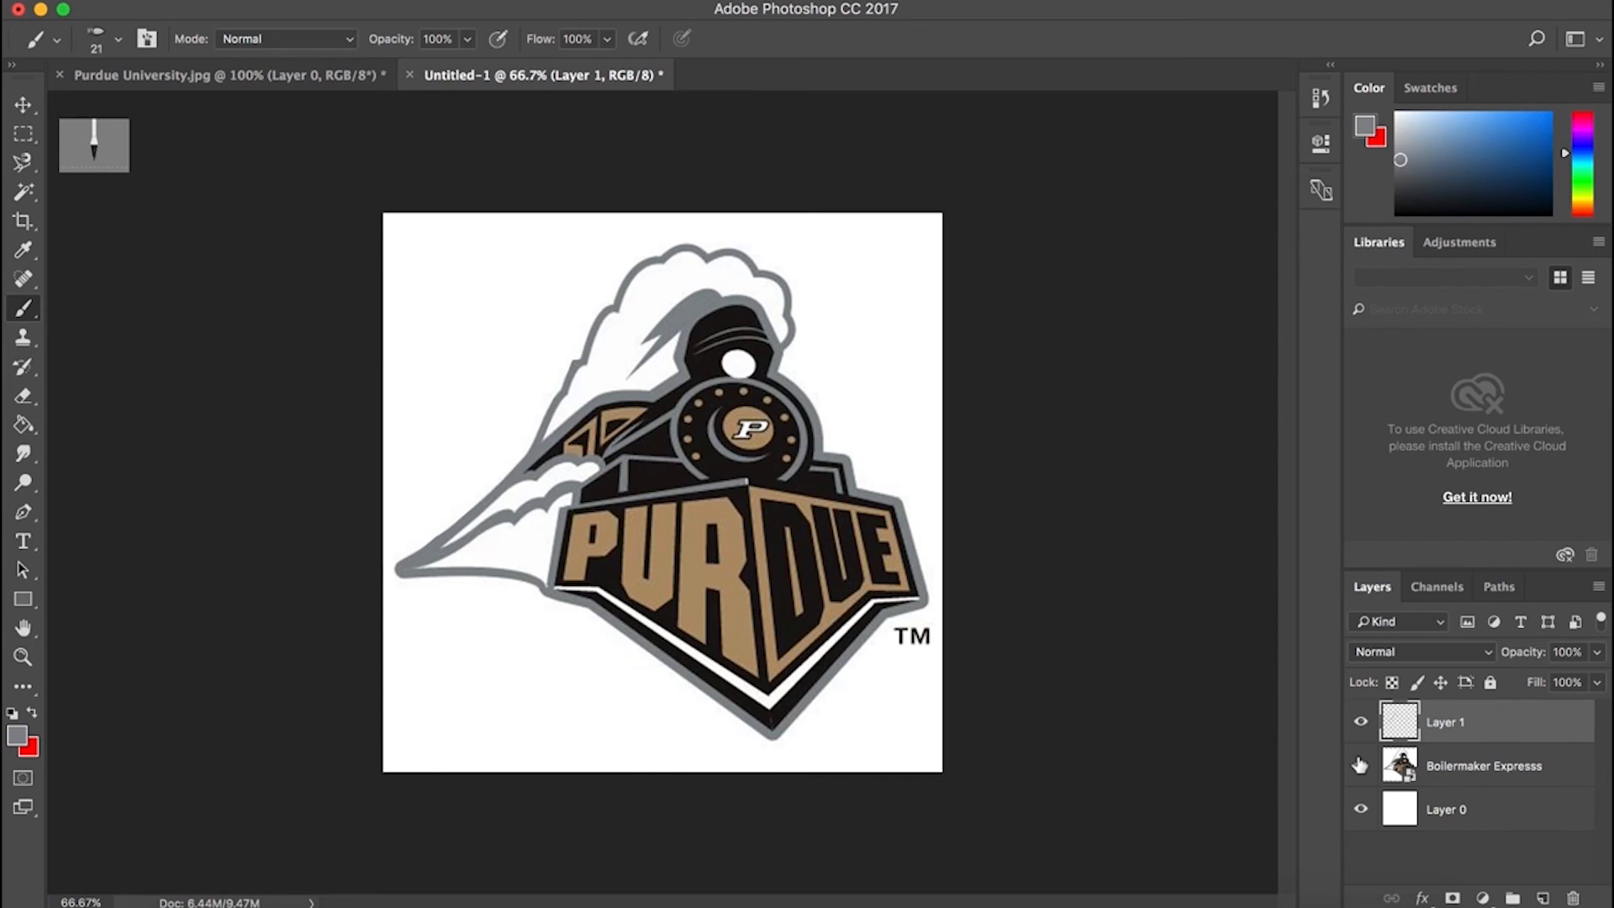
- Outline the left half of the train's front plate in sampled black and its letters P and U in sampled tan
left_click(772, 472, "alt")
mouse_move(672, 495)
left_mouse_down()
mouse_move(565, 511)
mouse_move(558, 579)
mouse_move(609, 576)
mouse_move(769, 670)
left_mouse_up()
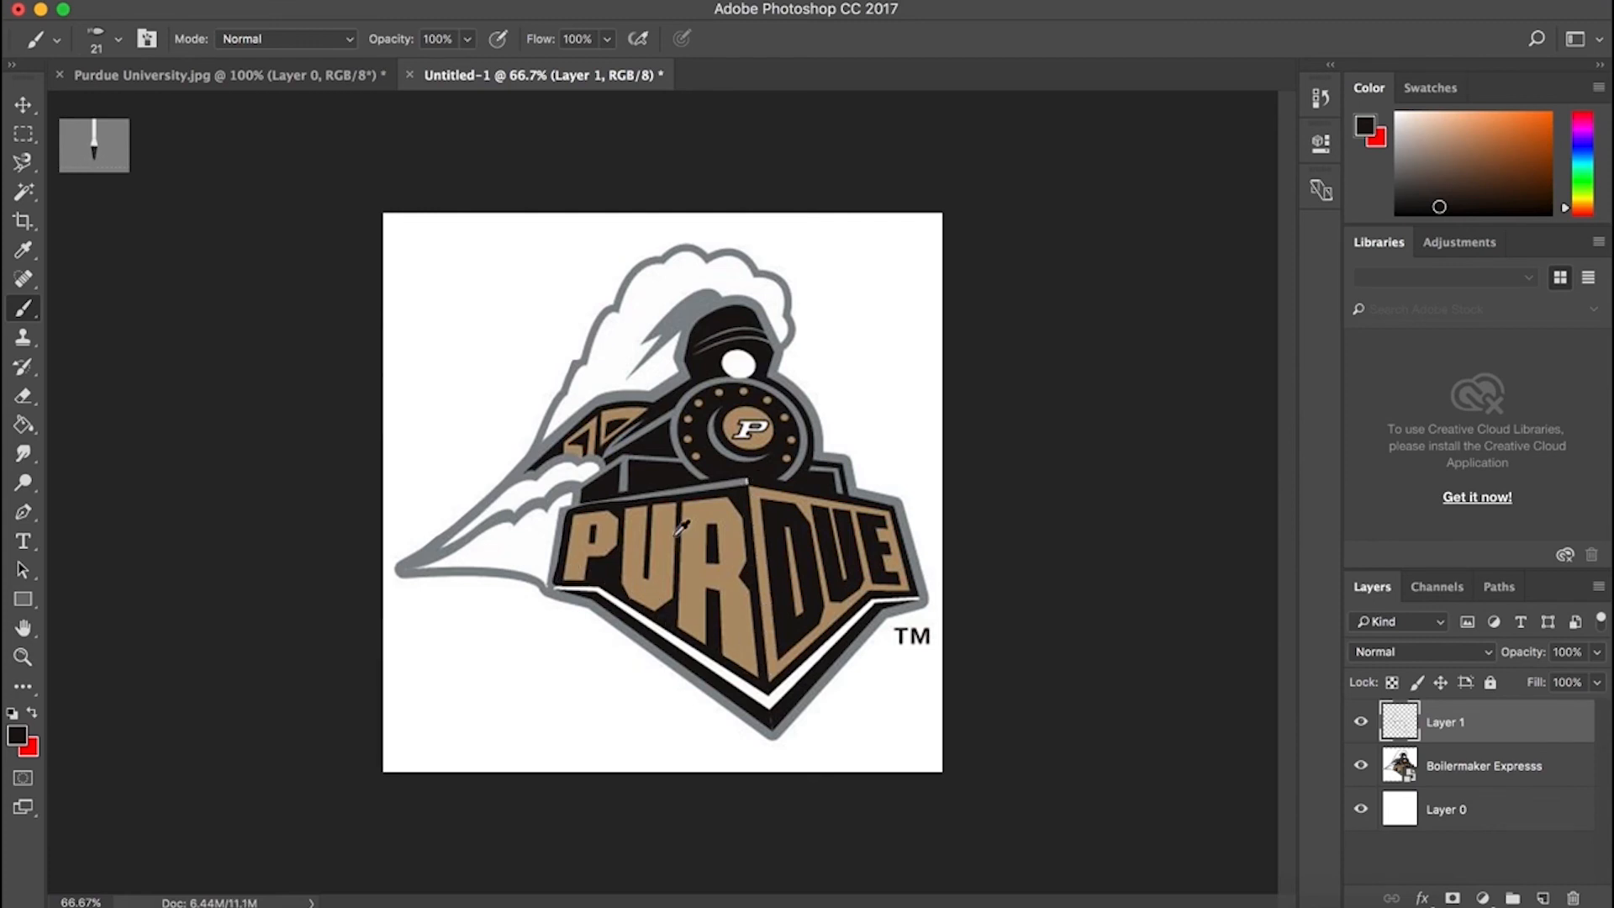
left_click(632, 542, "alt")
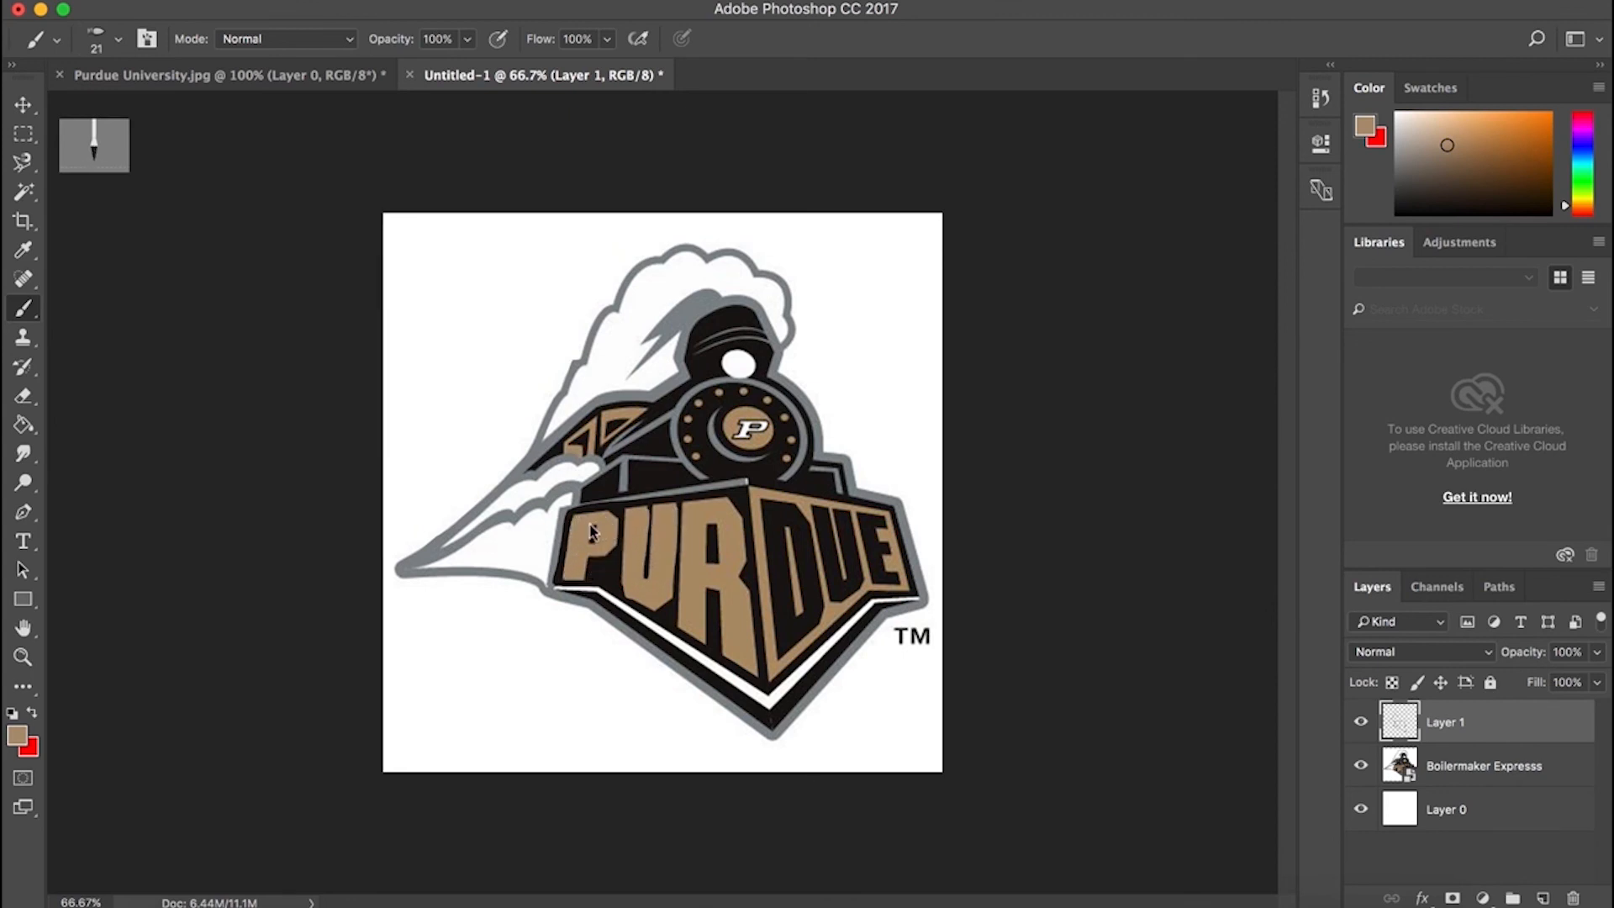
- Hide the Boilermaker Expresss layer and fill in the traced letter P with tan strokes
left_click(1363, 767)
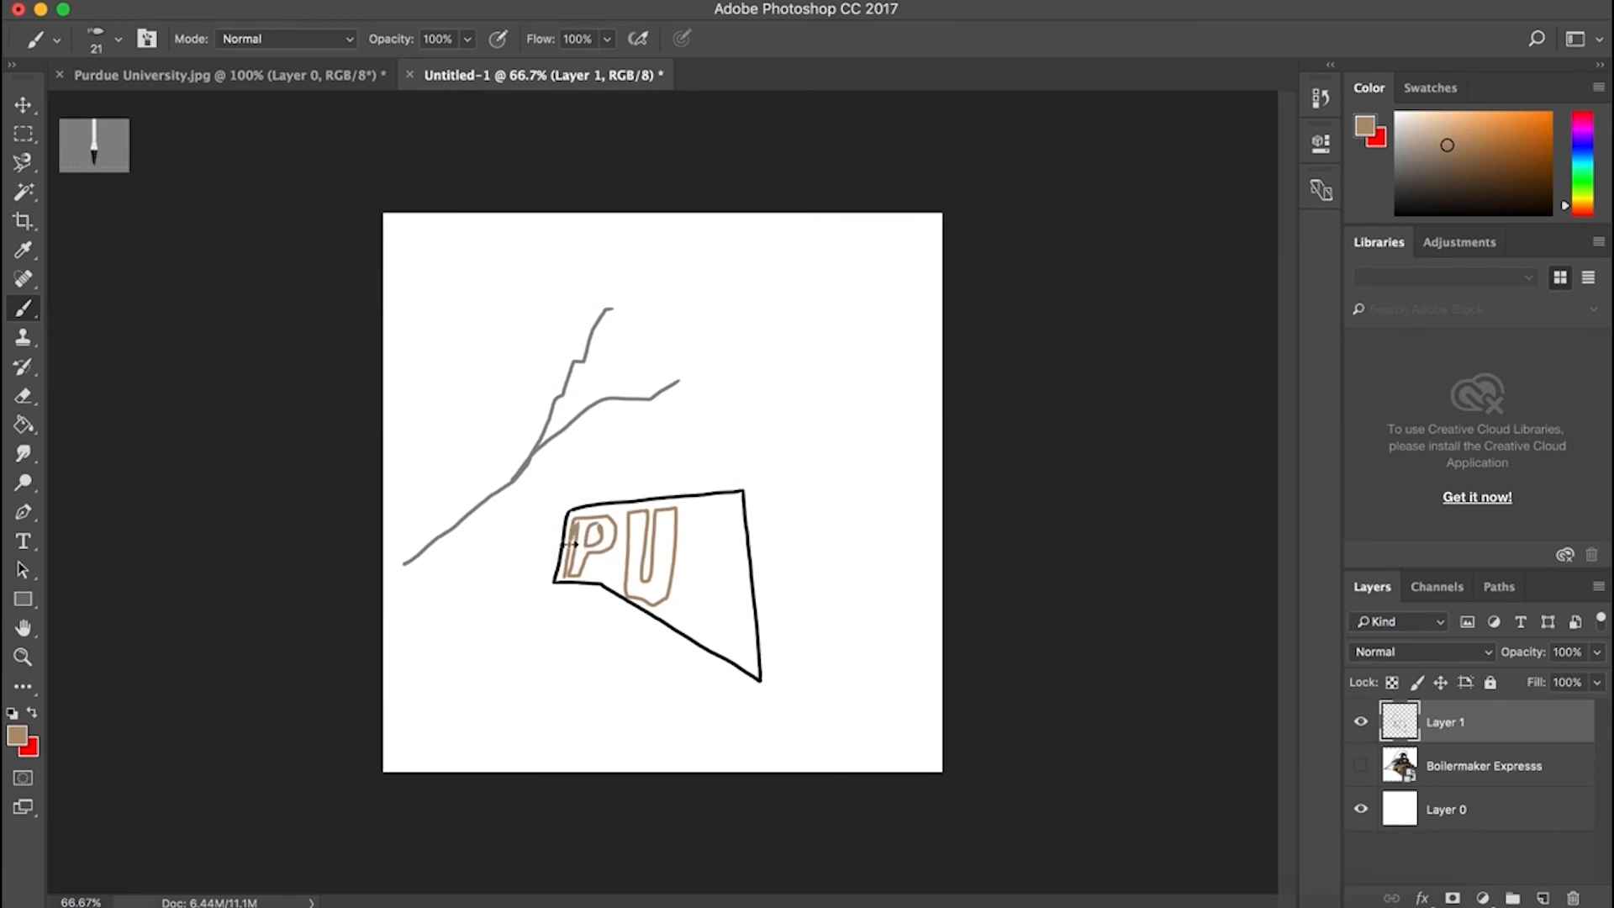
mouse_move(568, 578)
left_mouse_down()
mouse_move(581, 521)
mouse_move(609, 521)
mouse_move(601, 544)
mouse_move(608, 521)
mouse_move(615, 540)
mouse_move(570, 577)
left_mouse_up()
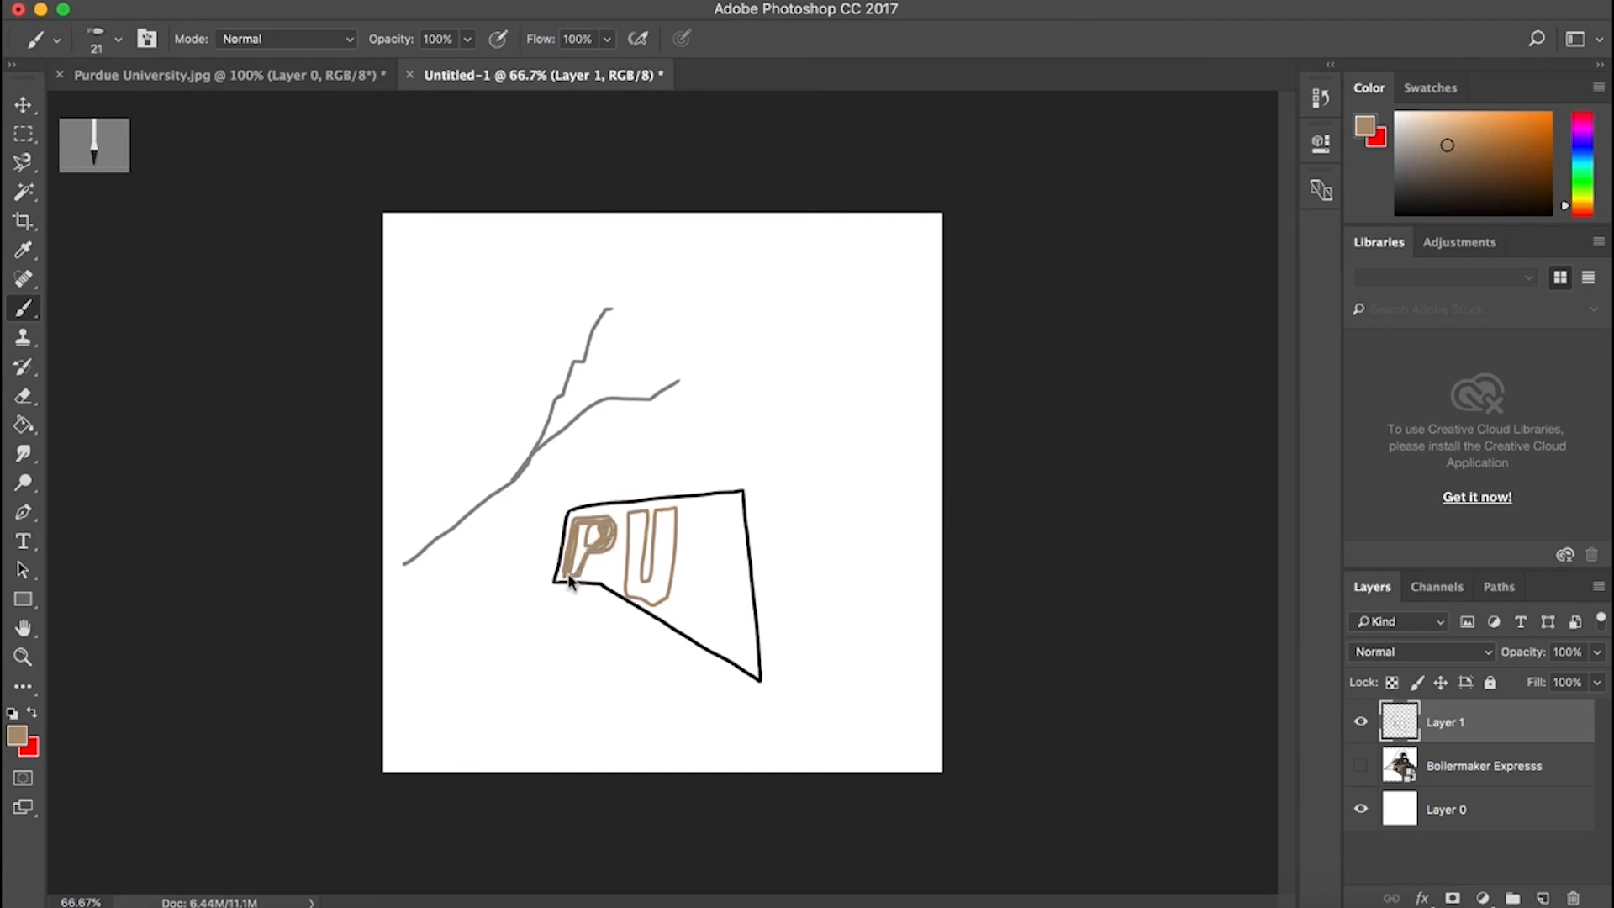